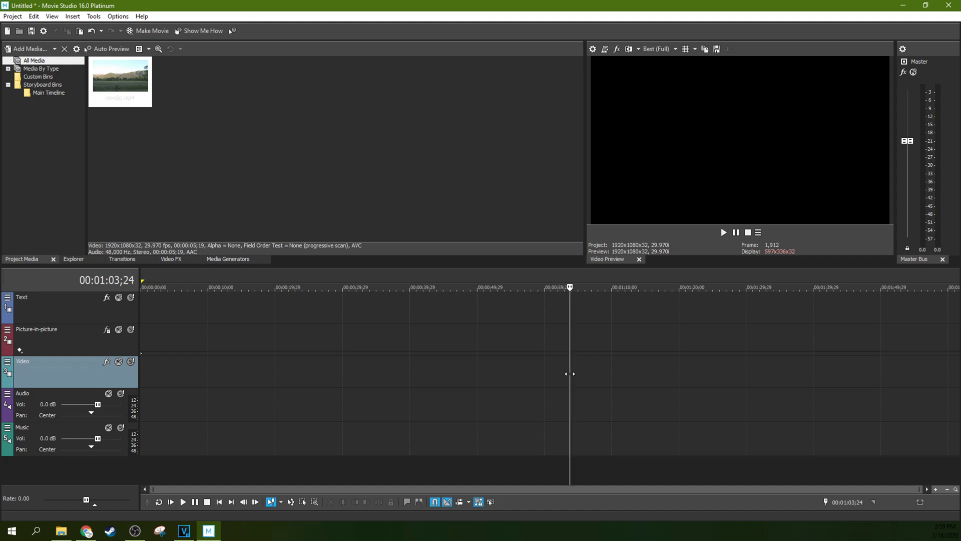
Place rewclip.mp4 at the start of the Video track and match the project video settings to it.
click(143, 397)
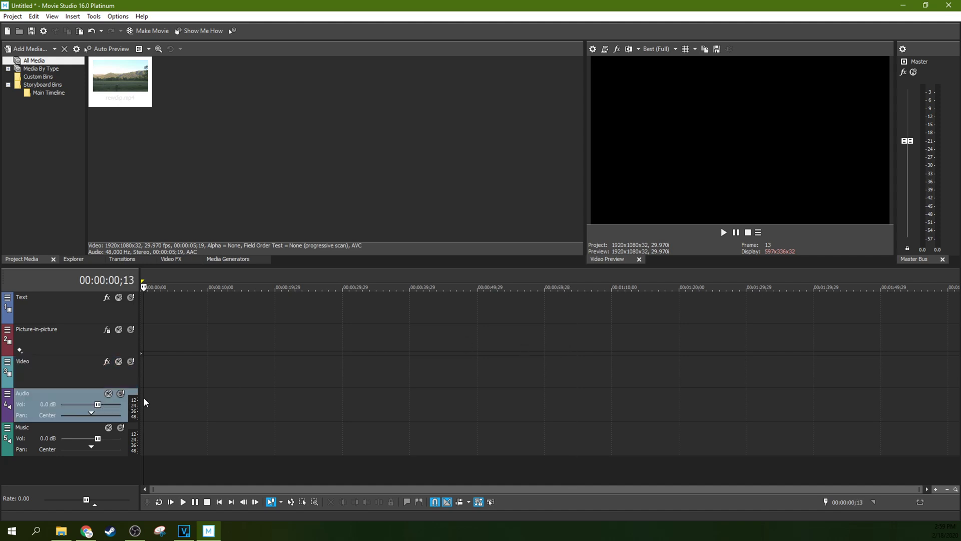
click(150, 368)
click(148, 374)
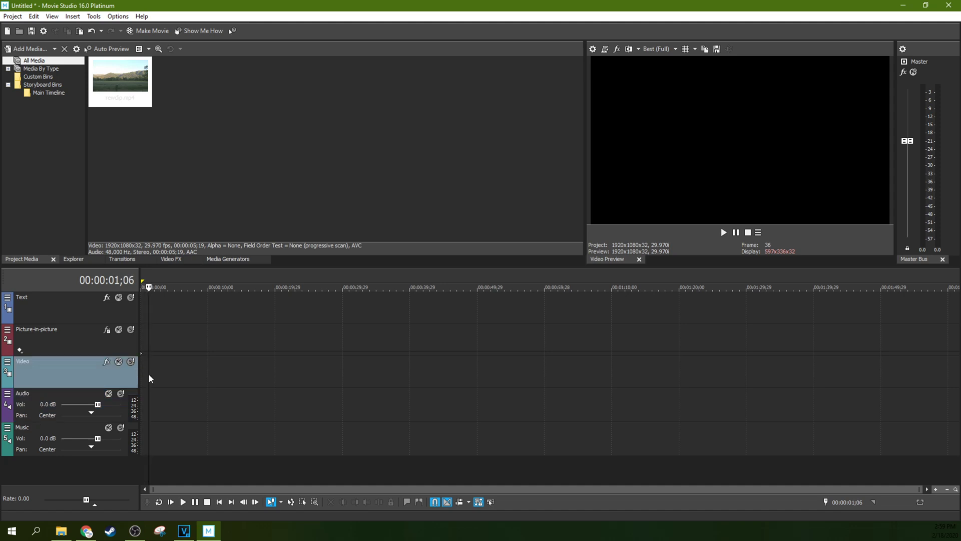
click(146, 380)
scroll(148, 379, up, 4)
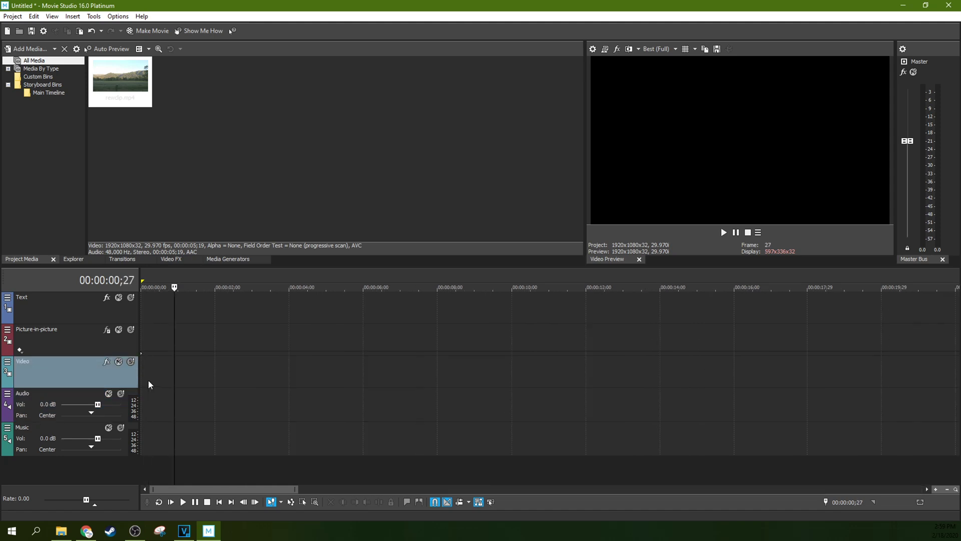
drag(133, 76, 140, 386)
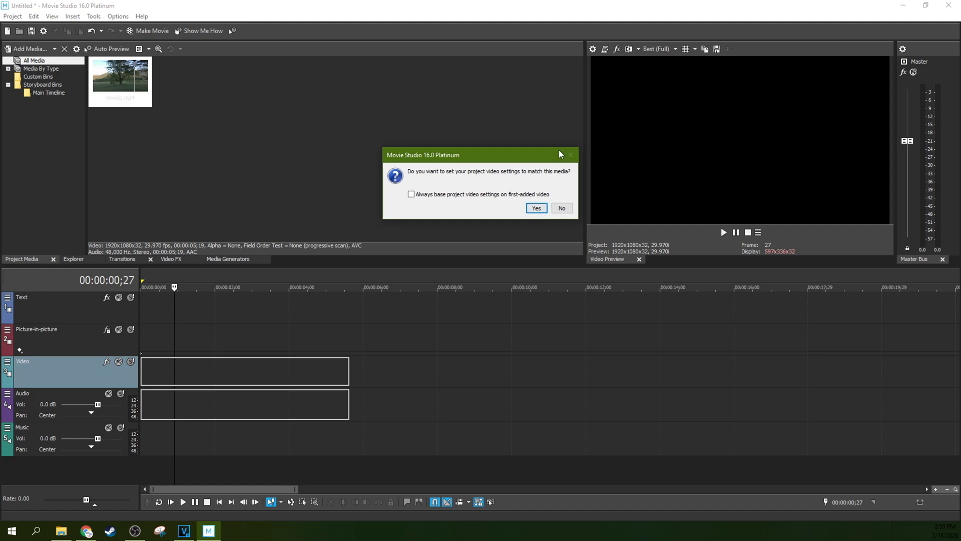
click(531, 209)
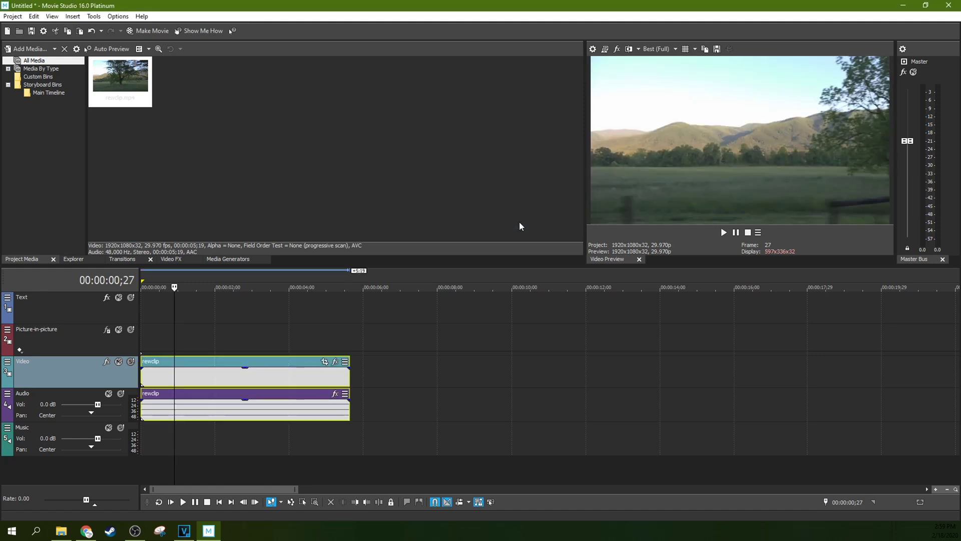
Play the clip from the start of the timeline to preview it.
click(207, 344)
key(space)
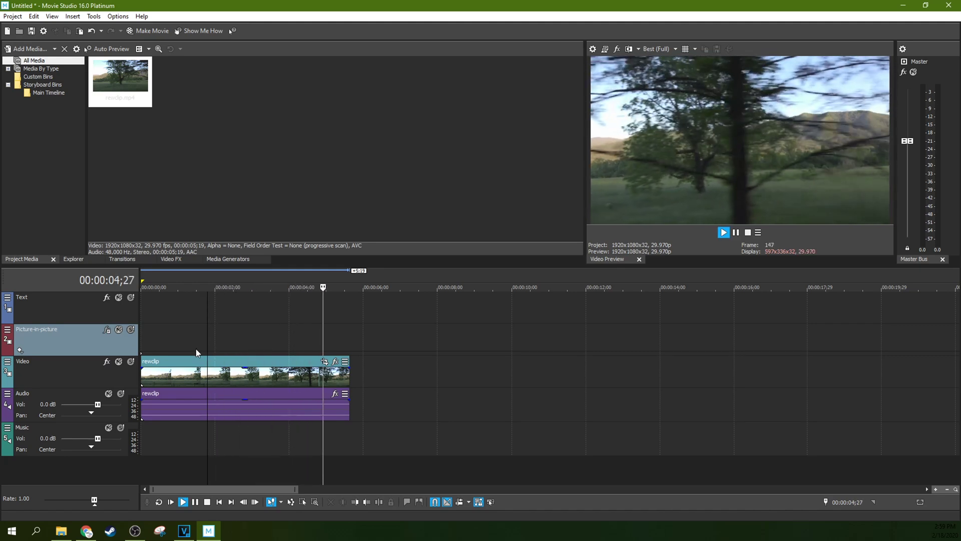
click(143, 344)
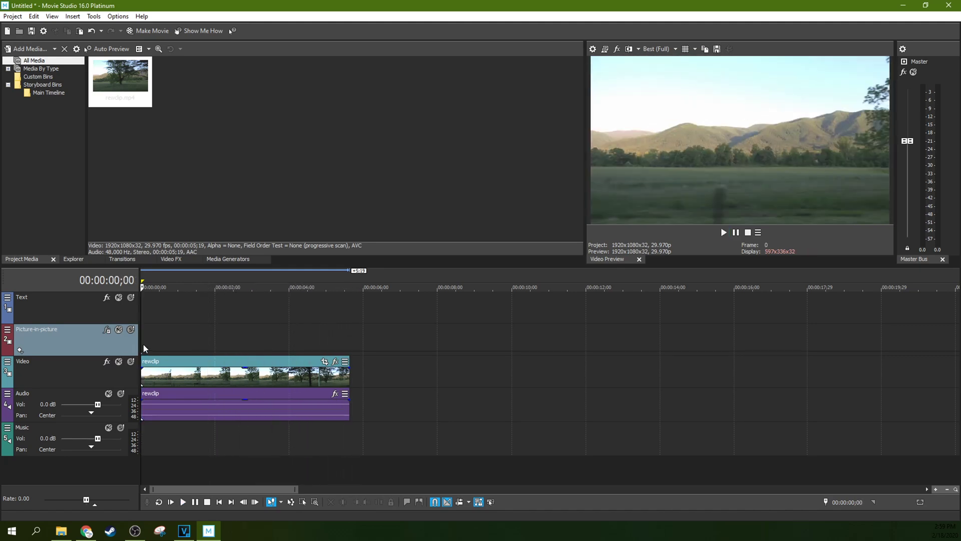
key(space)
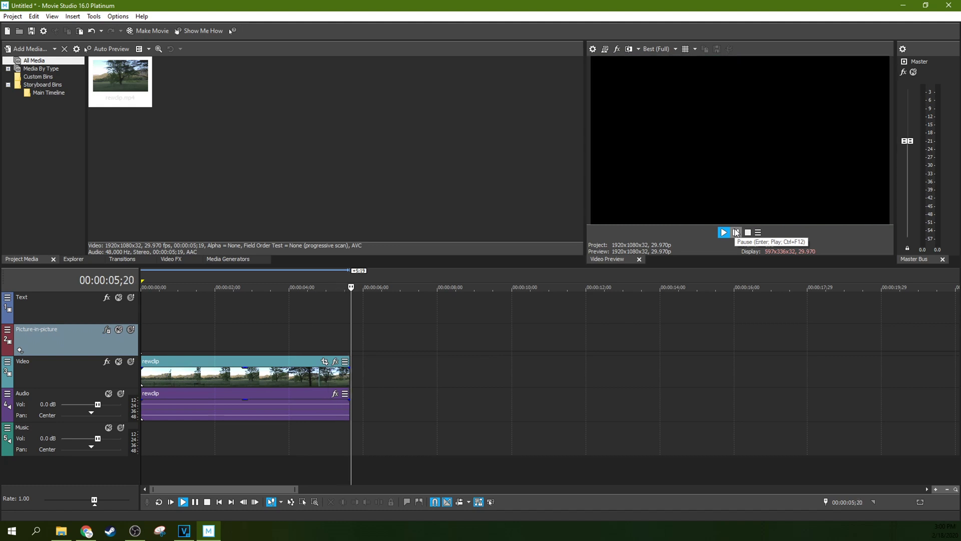
click(736, 232)
Scrub the playhead through about 2, 3 and 4 seconds and select the clip on the Video track.
click(229, 341)
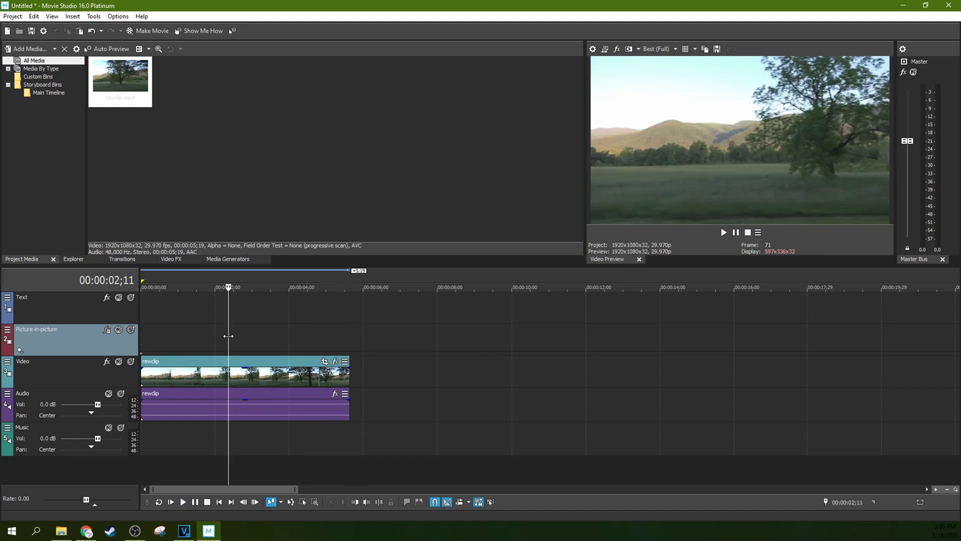
click(258, 339)
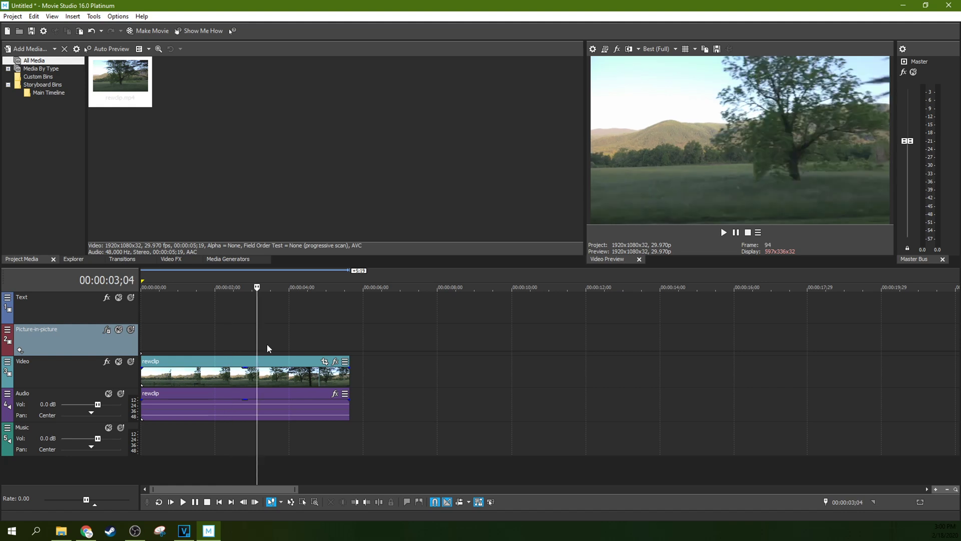
click(290, 348)
scroll(302, 348, down, 2)
click(203, 372)
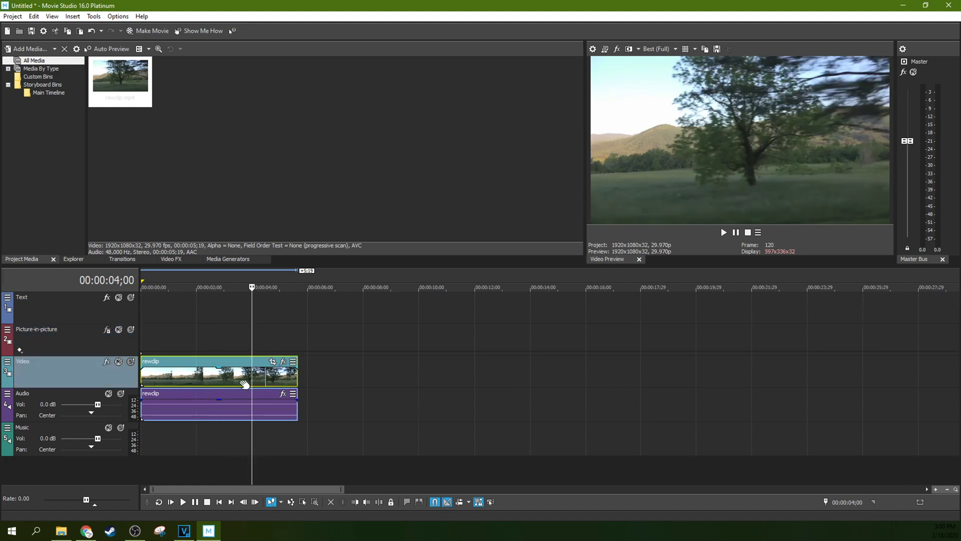
scroll(245, 384, down, 2)
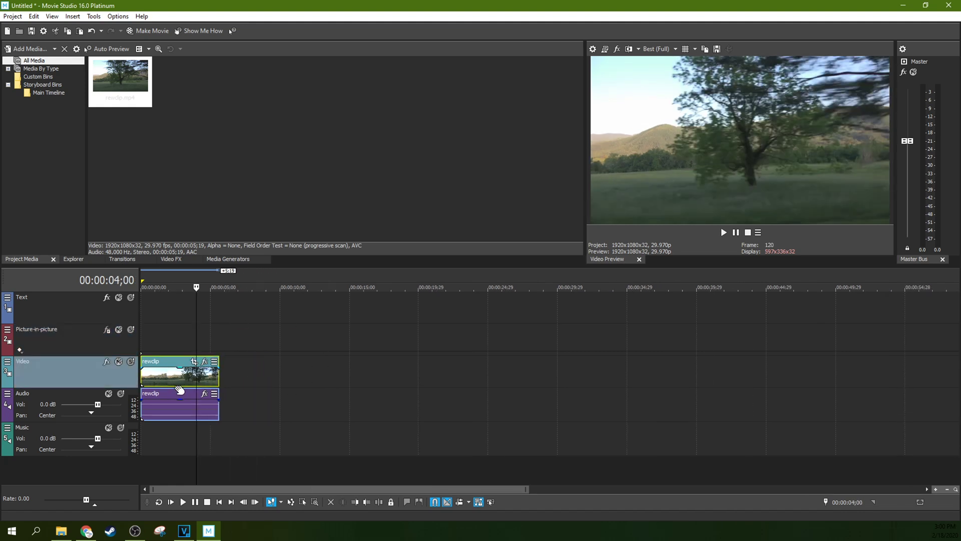
right_click(169, 374)
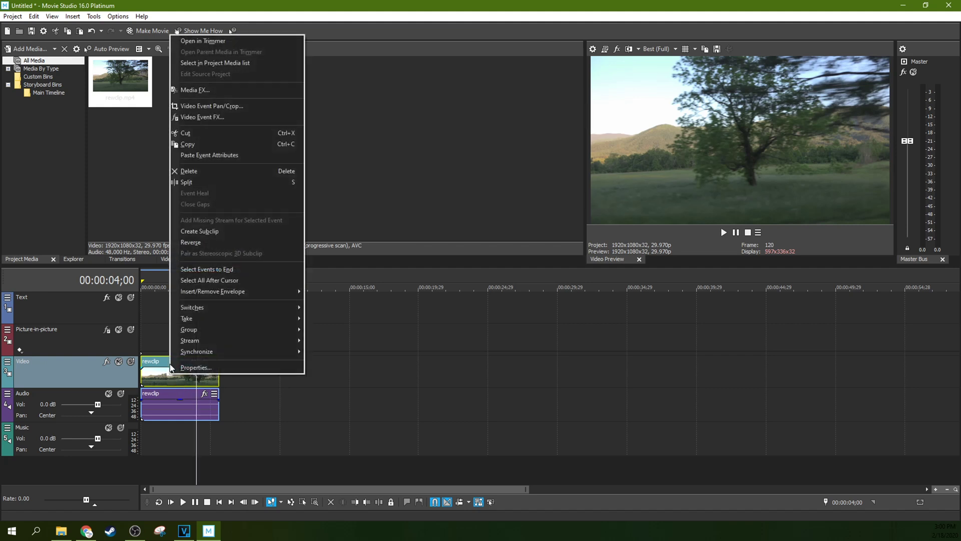
Paste a copy of the clip right after the original and play through the join.
click(189, 156)
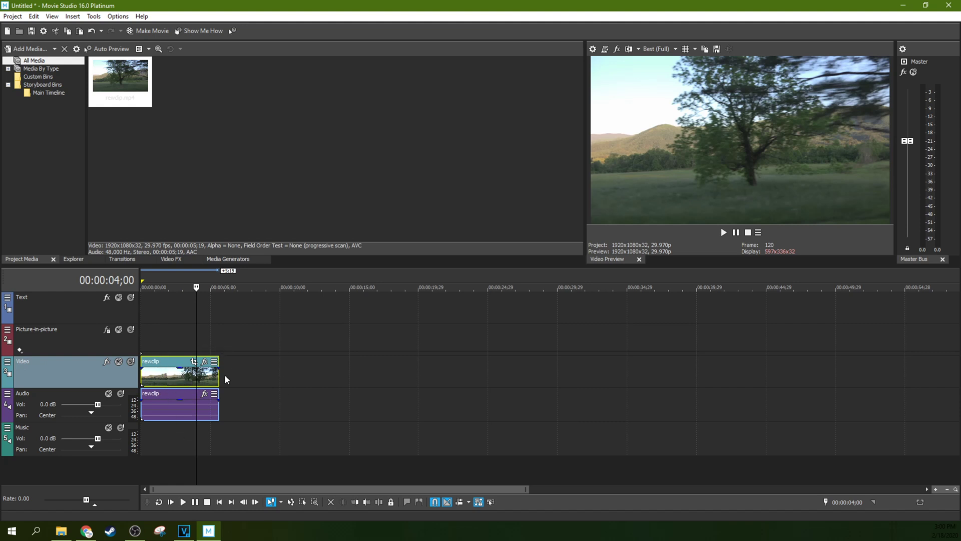
click(216, 378)
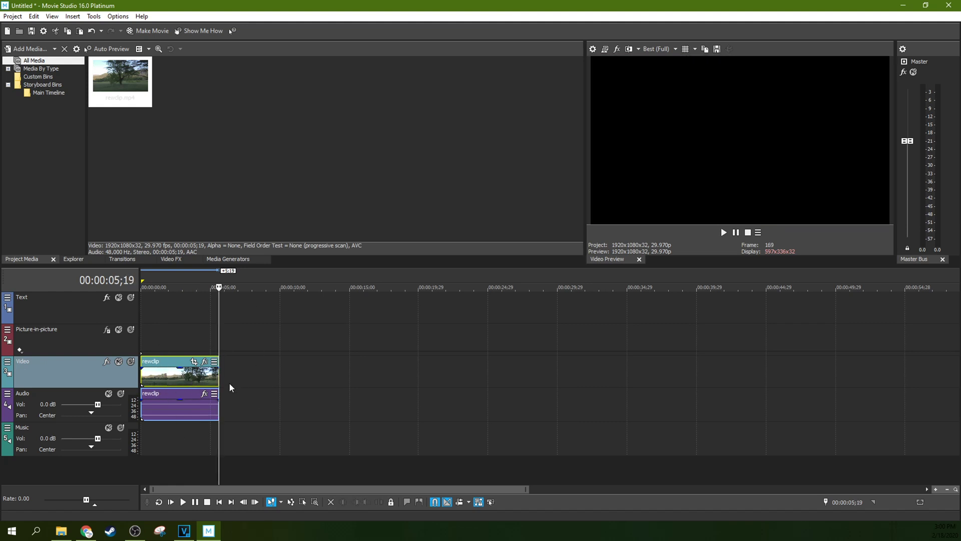
right_click(230, 377)
click(254, 185)
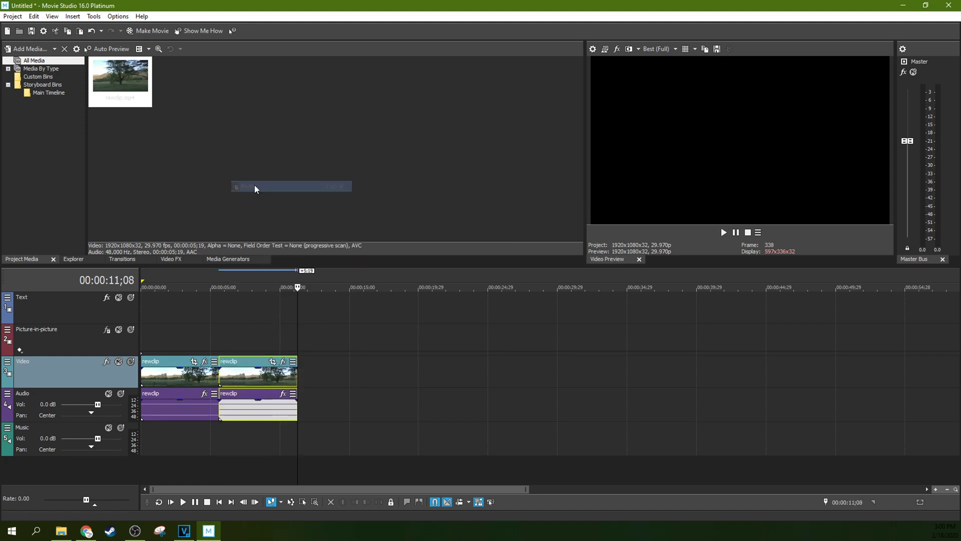
click(205, 341)
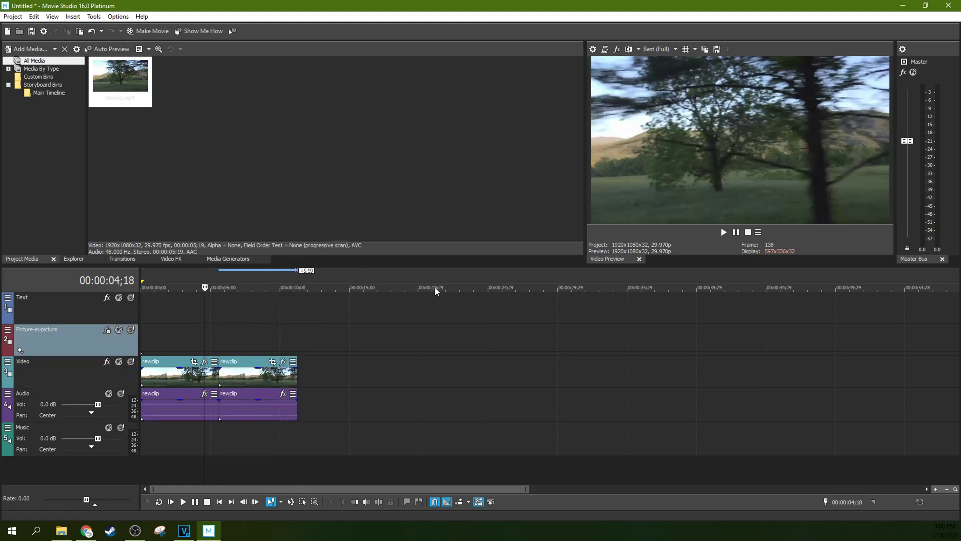
key(space)
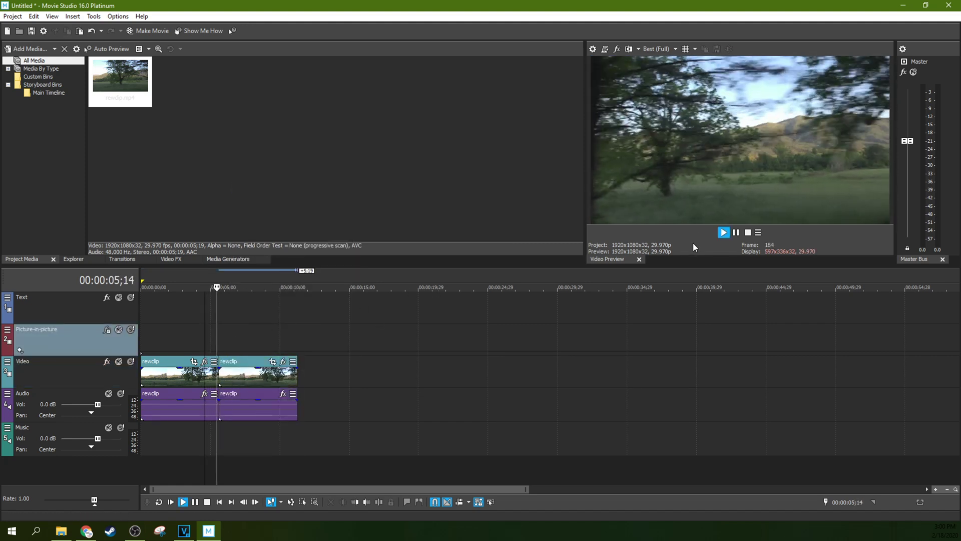
click(736, 233)
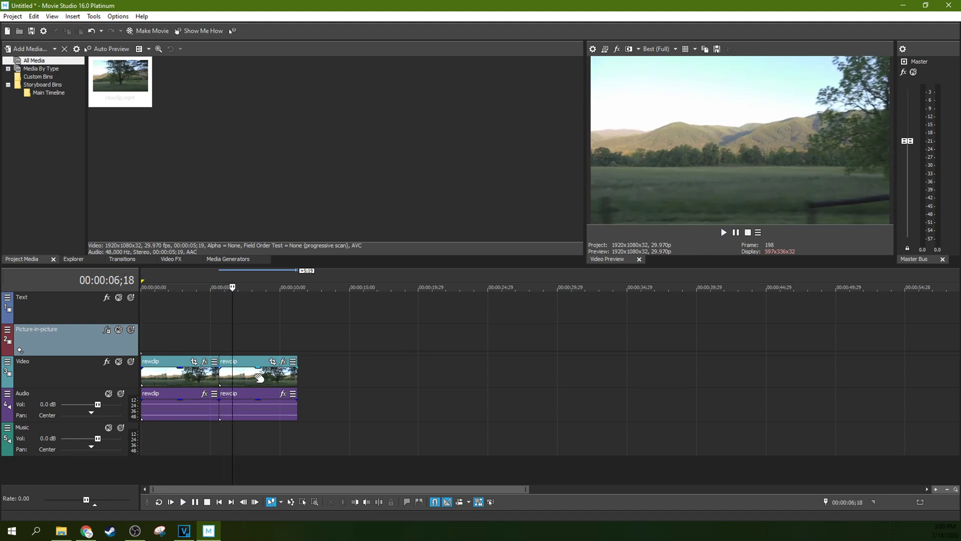
Reverse the second copy and park the playhead at the join at 00:00:05;19.
click(257, 377)
right_click(243, 377)
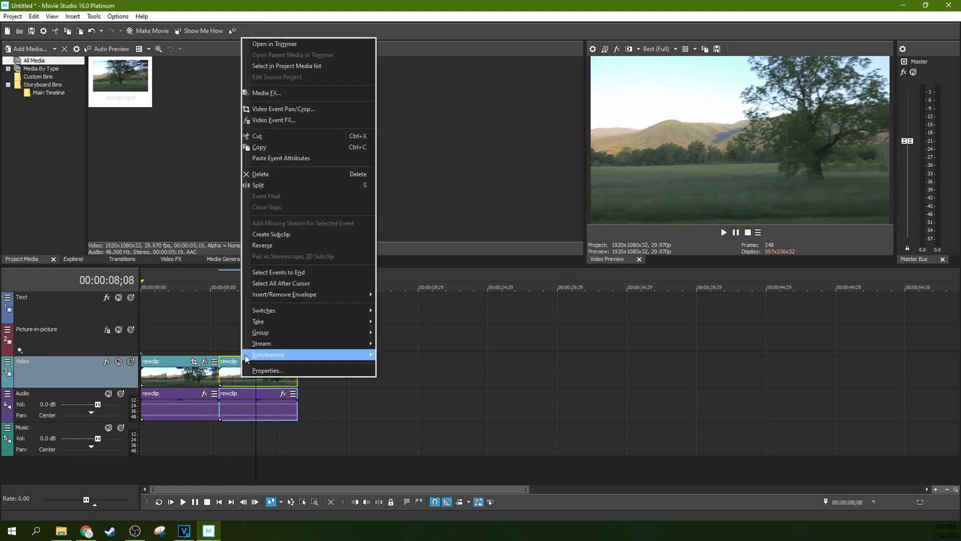
click(266, 246)
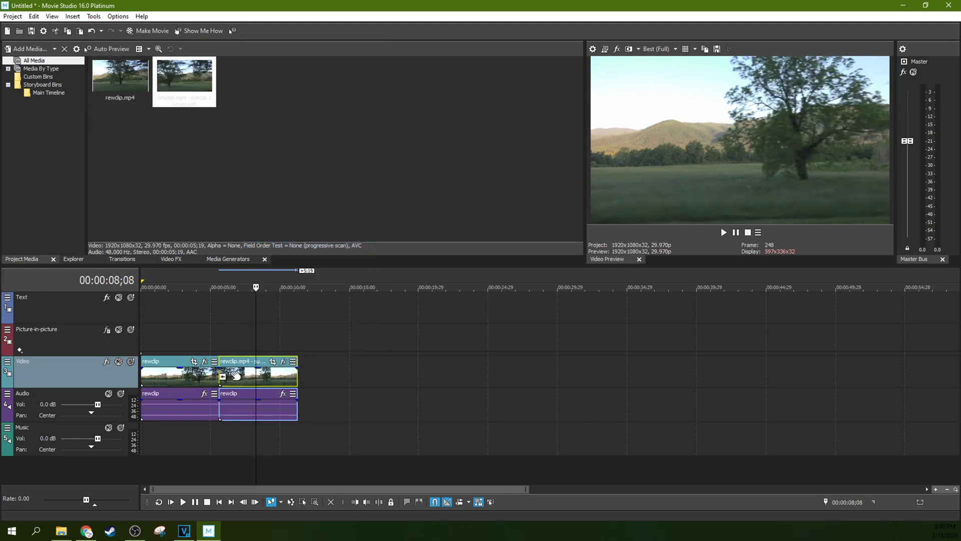
click(221, 344)
scroll(373, 343, up, 3)
Play the edit from the join to review the forward-then-reverse sequence.
key(space)
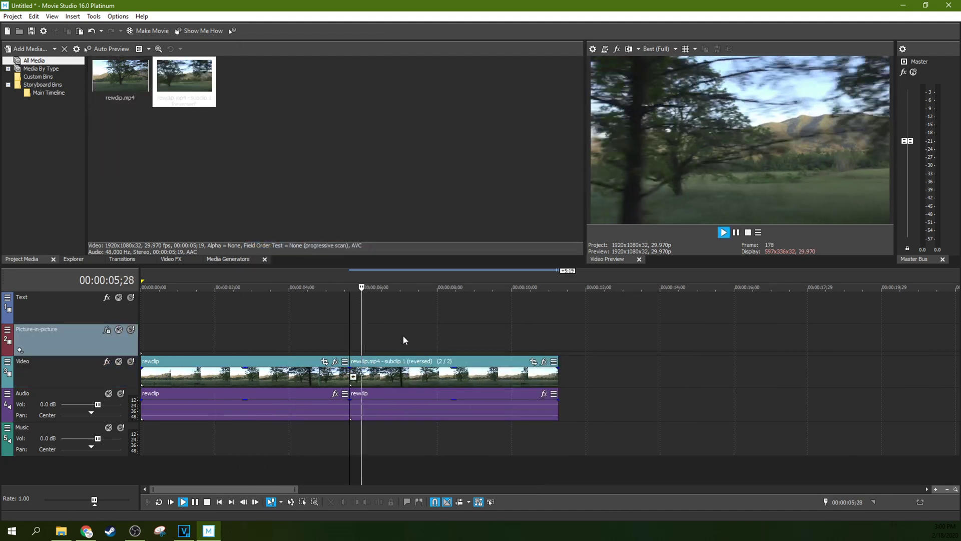
click(738, 233)
click(430, 326)
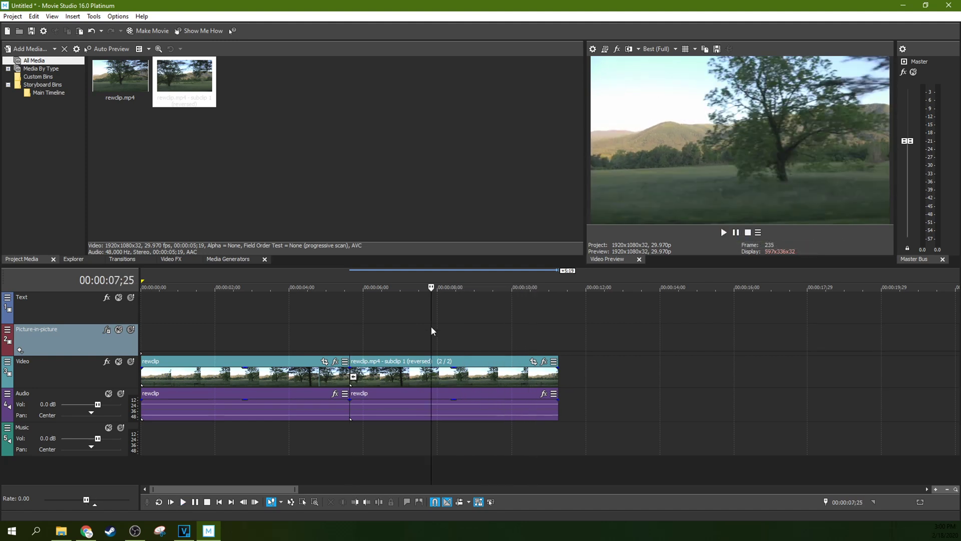
click(349, 332)
key(space)
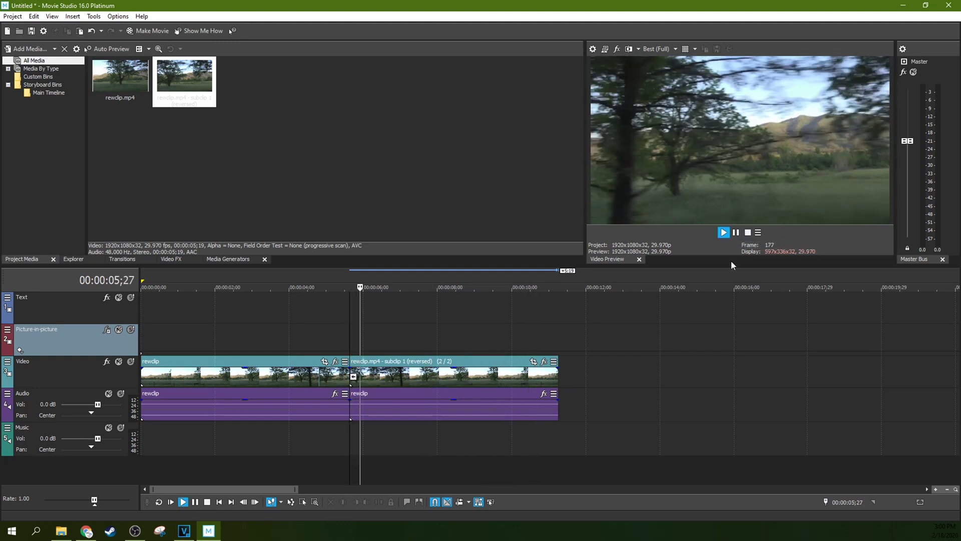
click(735, 233)
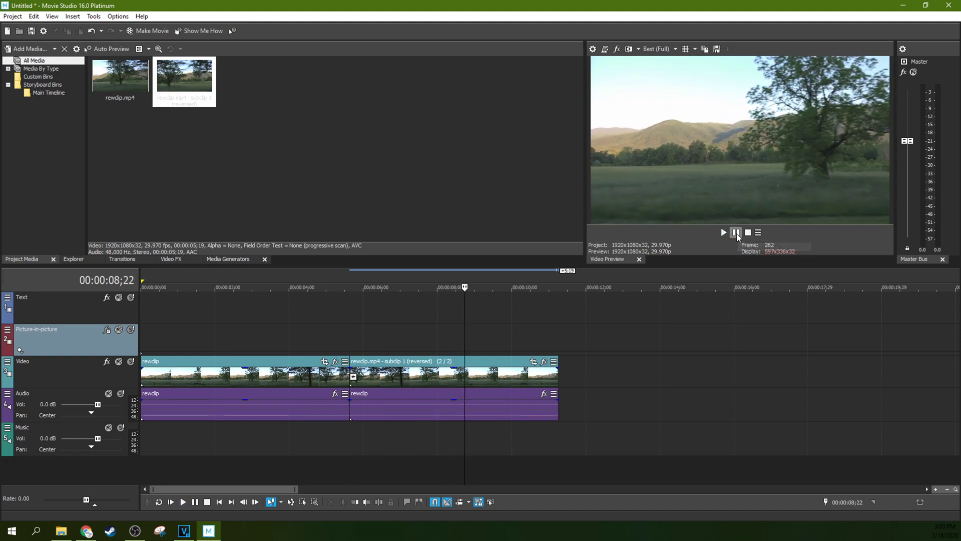
Switch the preview quality to Draft Auto and play from about 7 seconds.
click(661, 49)
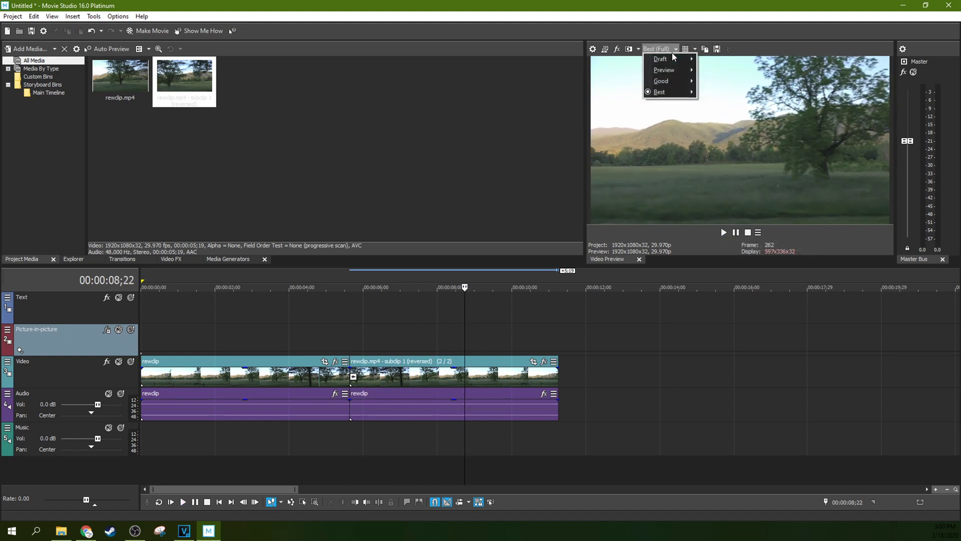
mouse_move(670, 60)
click(712, 60)
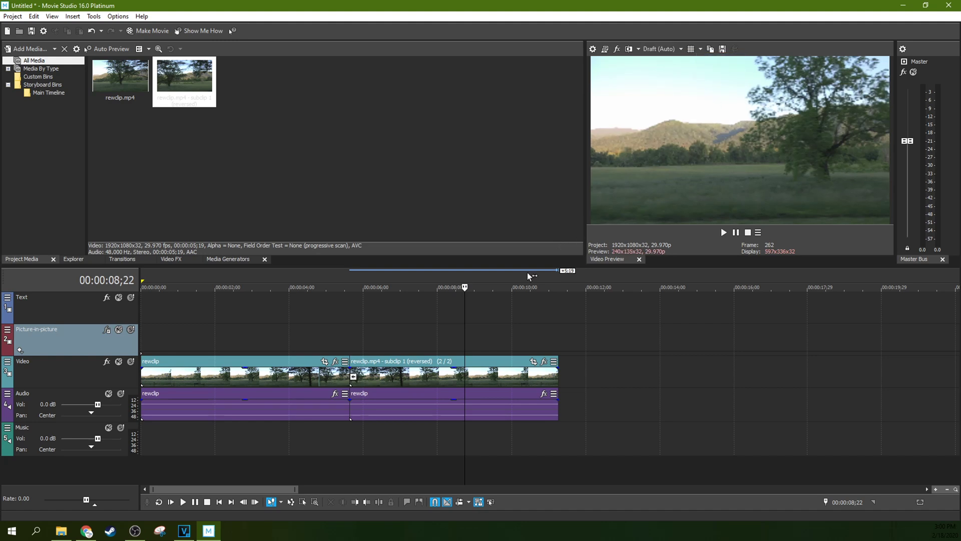
click(392, 320)
key(space)
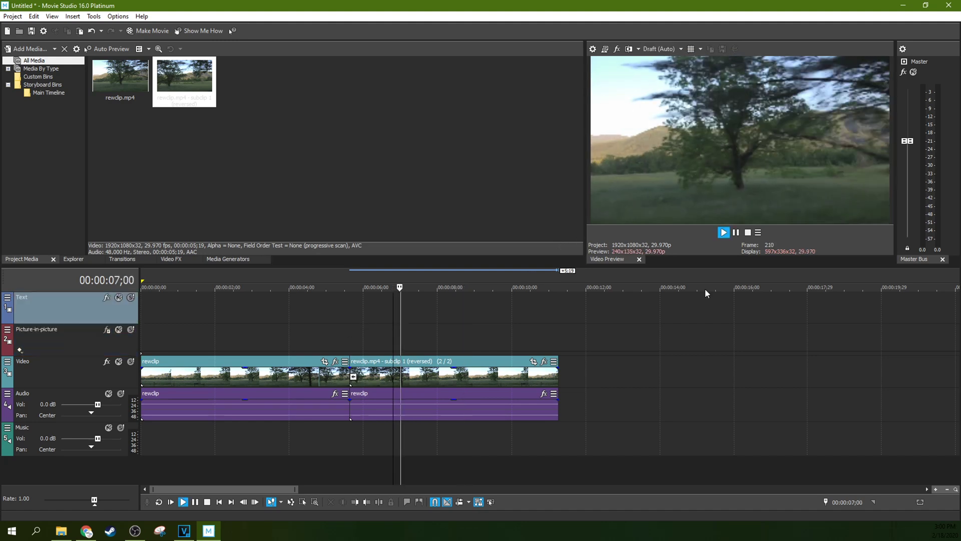
click(736, 233)
Set the preview quality to Best (Full) and play from about 4 seconds to review.
click(661, 49)
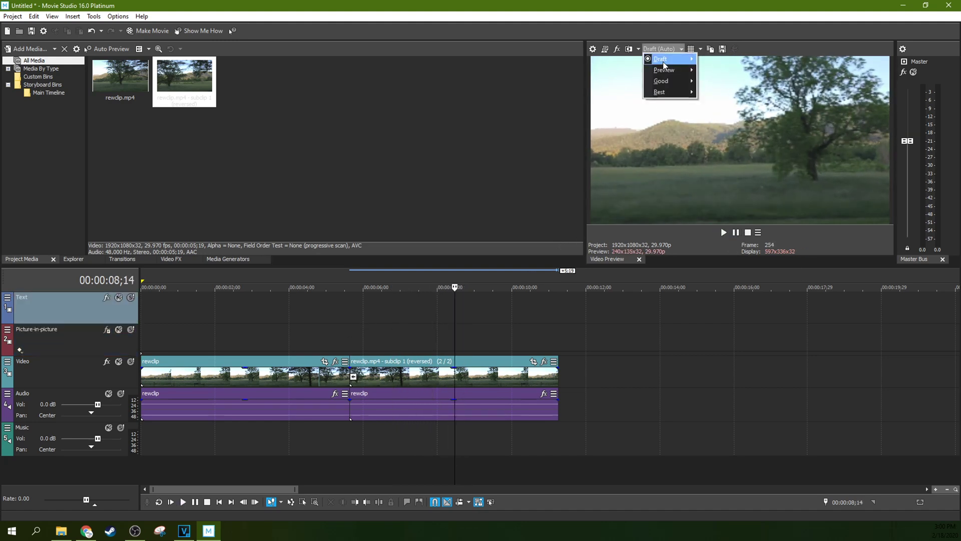
mouse_move(664, 64)
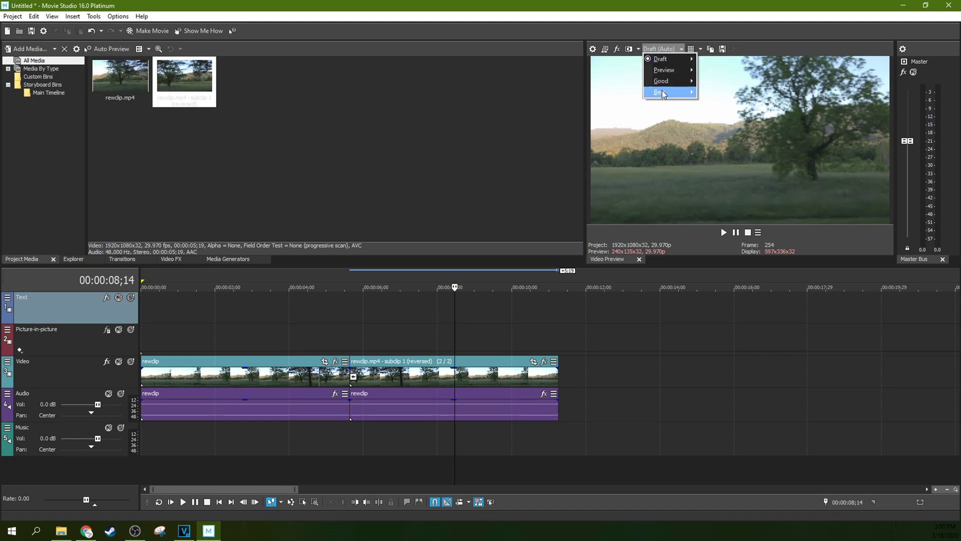
mouse_move(662, 91)
click(711, 102)
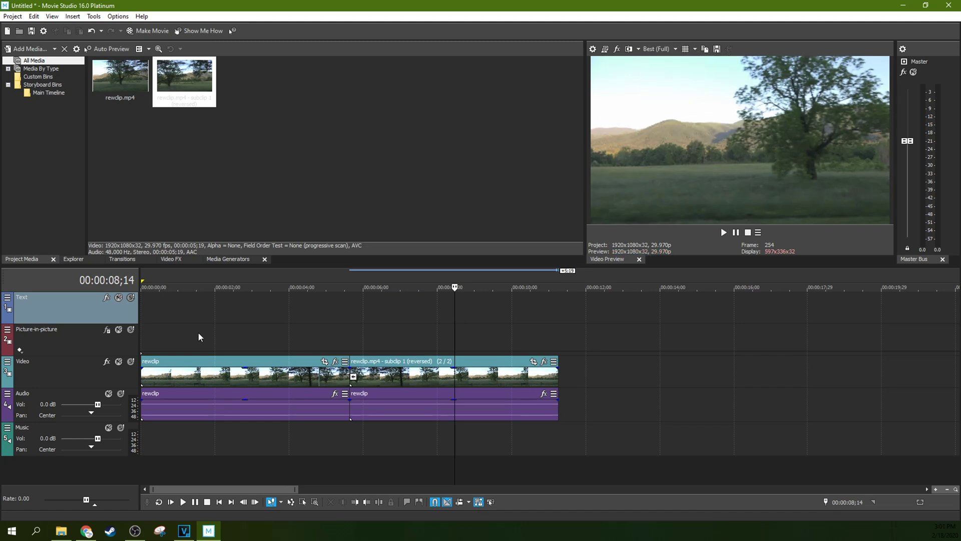
click(310, 306)
key(space)
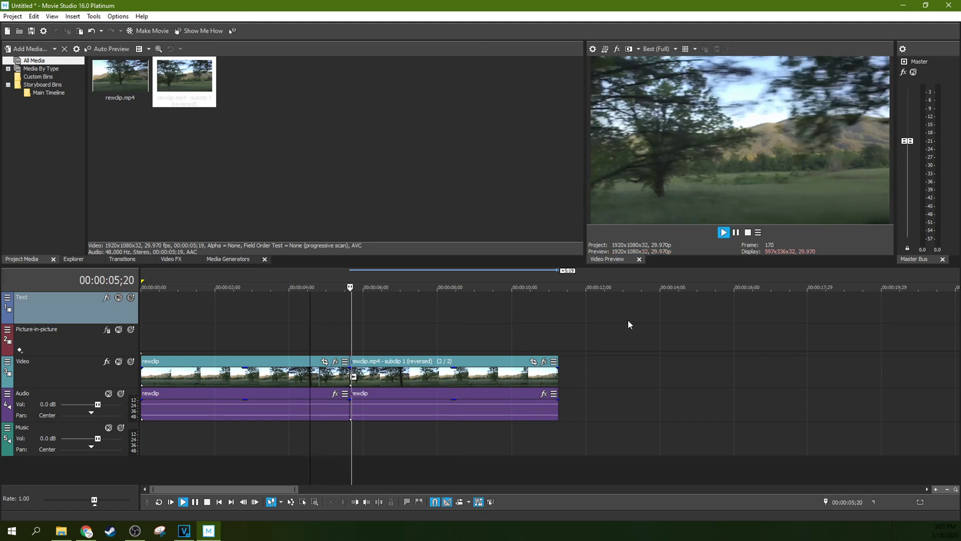
click(736, 232)
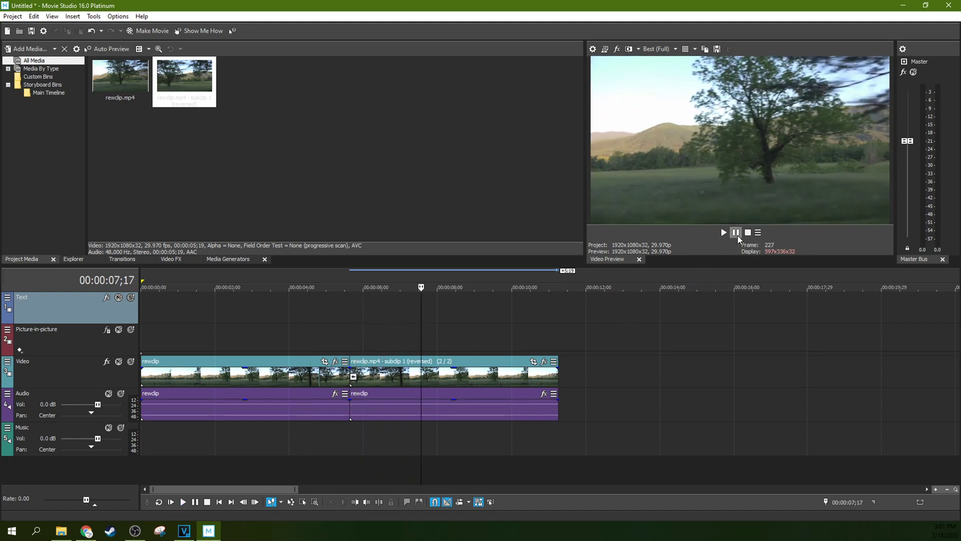
scroll(432, 333, down, 5)
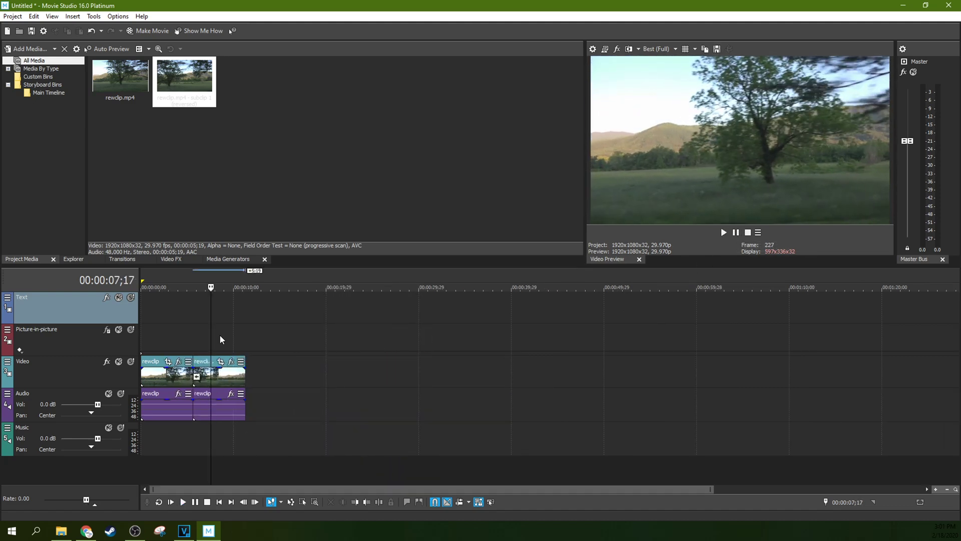
scroll(331, 337, up, 4)
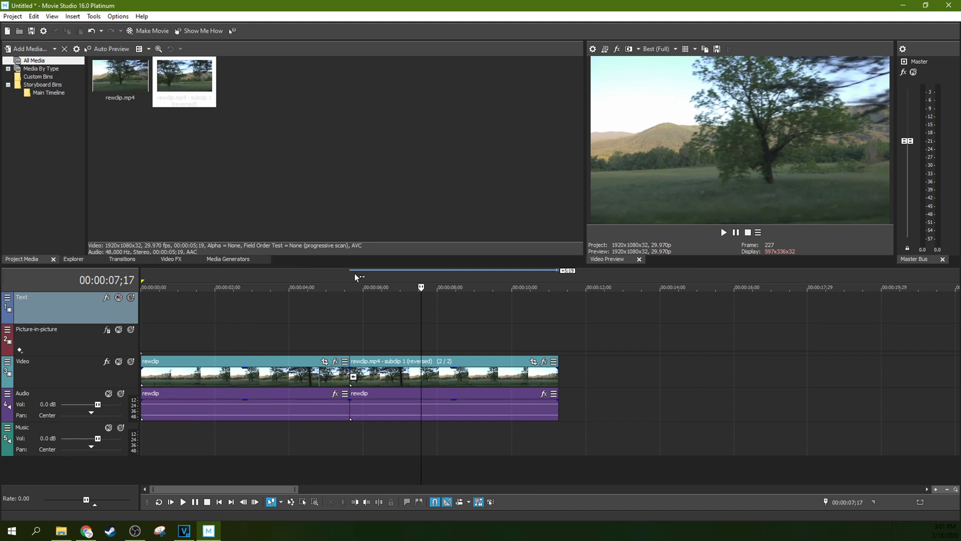
click(383, 350)
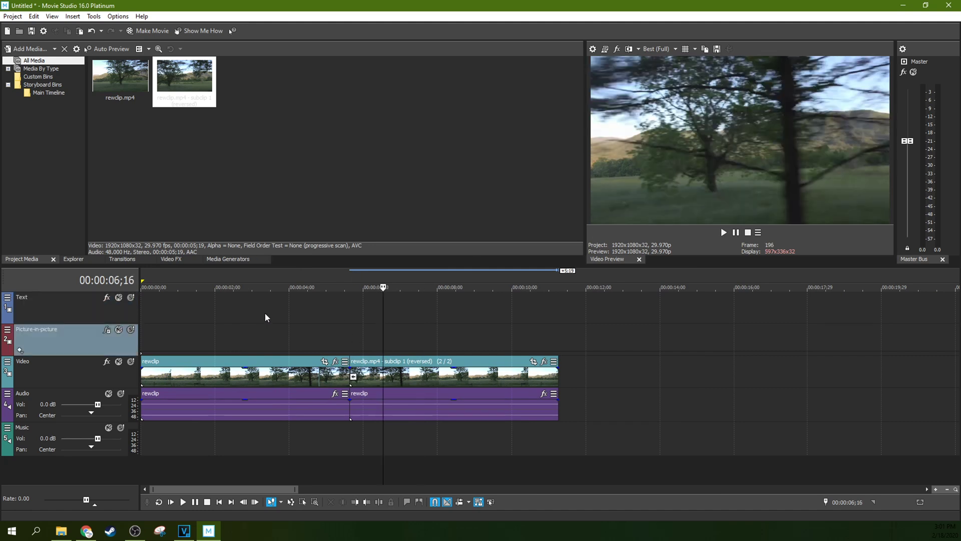
click(161, 258)
Drag the white Solid Color generator onto the timeline at the join and move it up to the Text track.
click(20, 259)
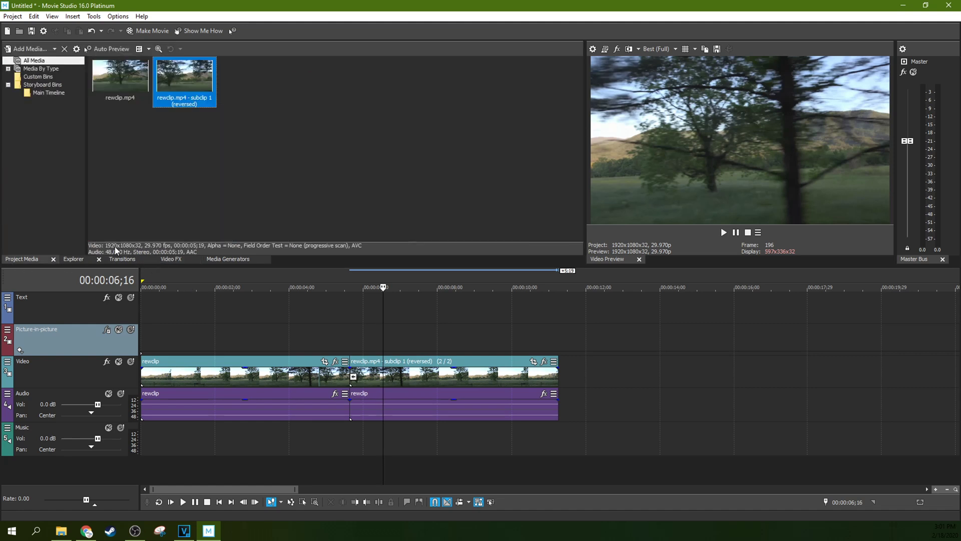
click(230, 260)
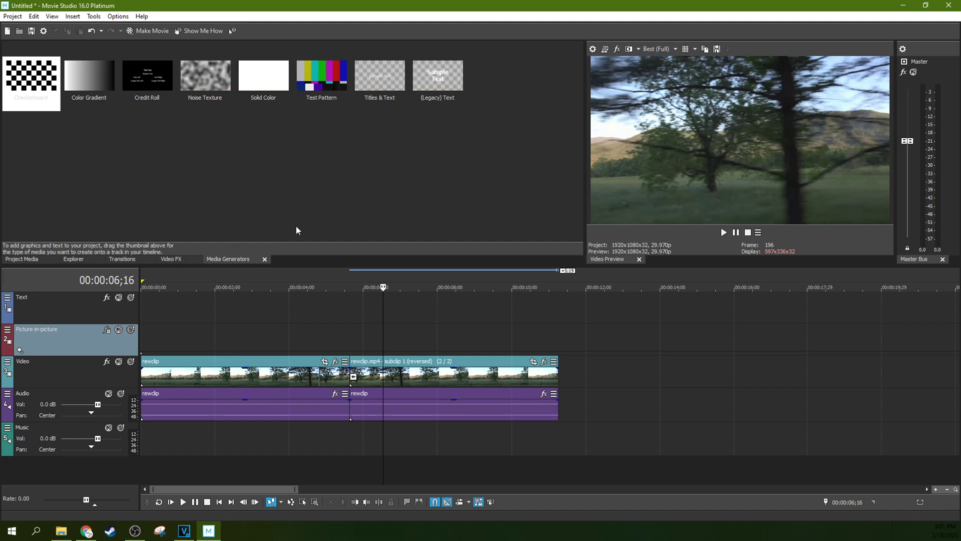
drag(263, 77, 354, 336)
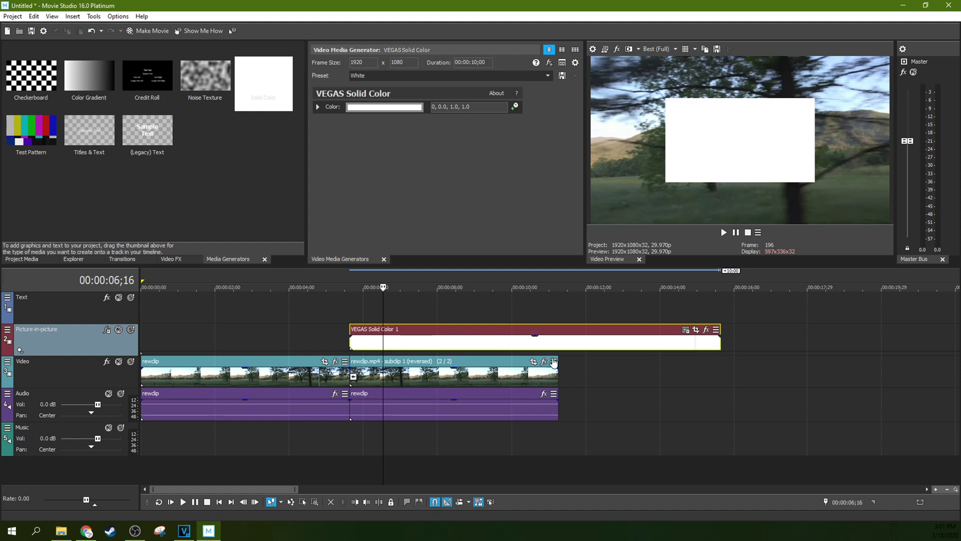
drag(388, 345, 389, 316)
Delete the empty Picture-in-picture track.
right_click(81, 353)
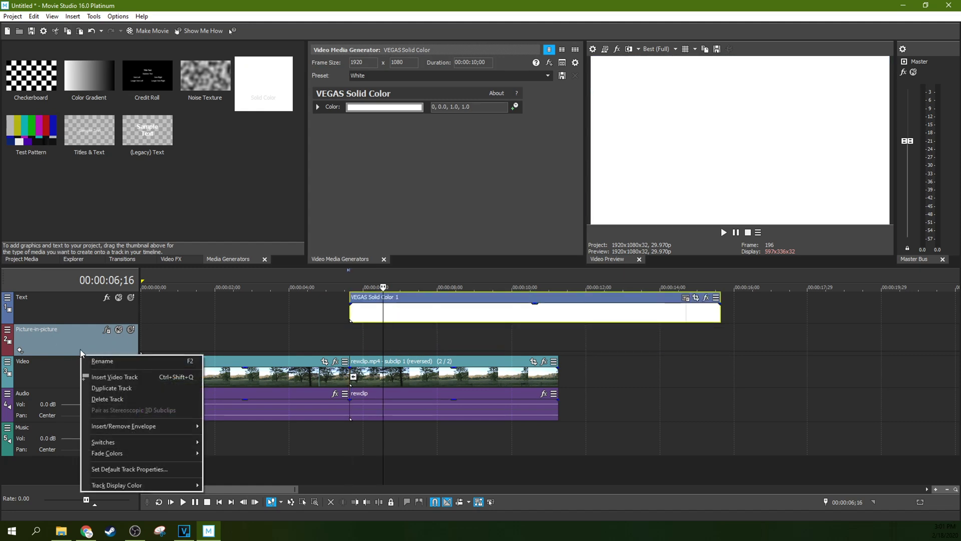
right_click(80, 343)
click(102, 388)
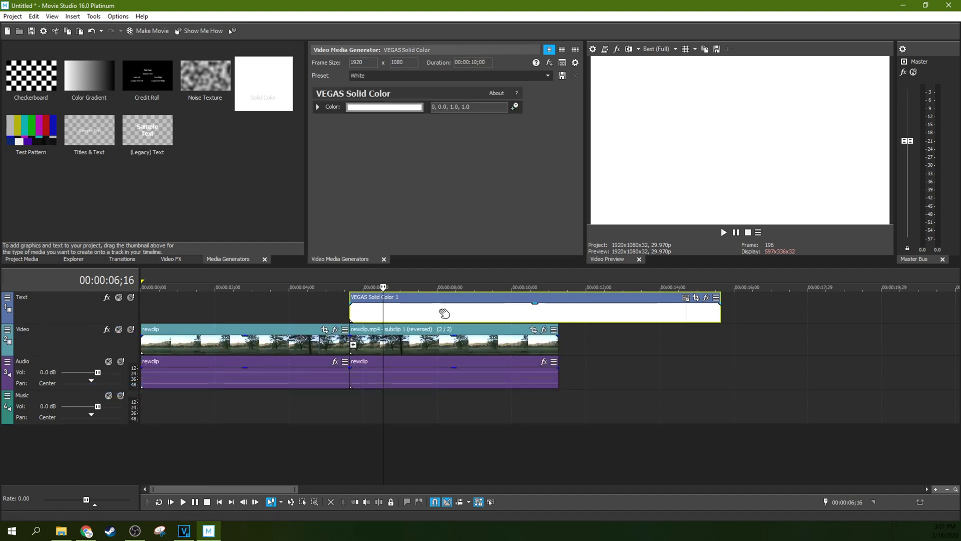
Trim the white overlay to end with the reversed copy, lower its opacity to about 10%, and preview.
click(349, 313)
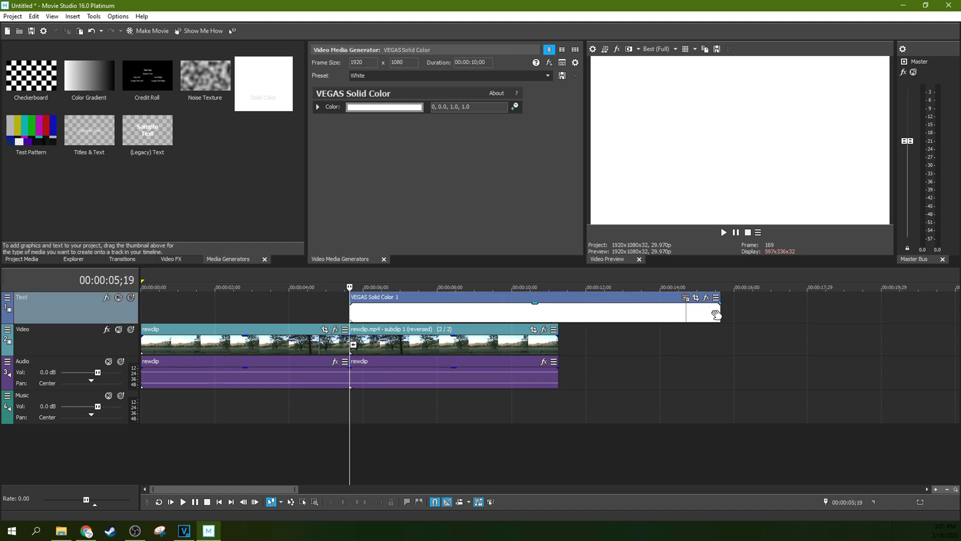
drag(721, 308, 553, 309)
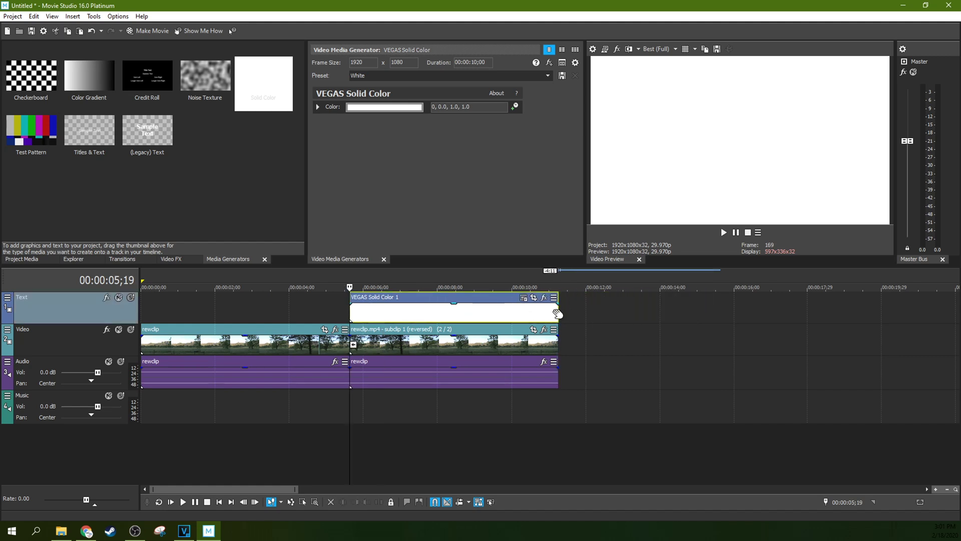
drag(454, 304, 455, 324)
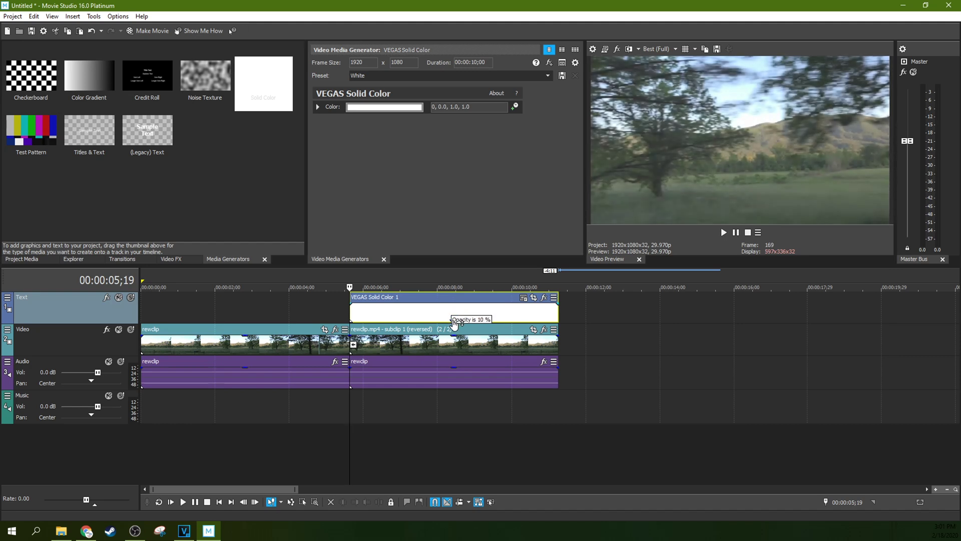
key(space)
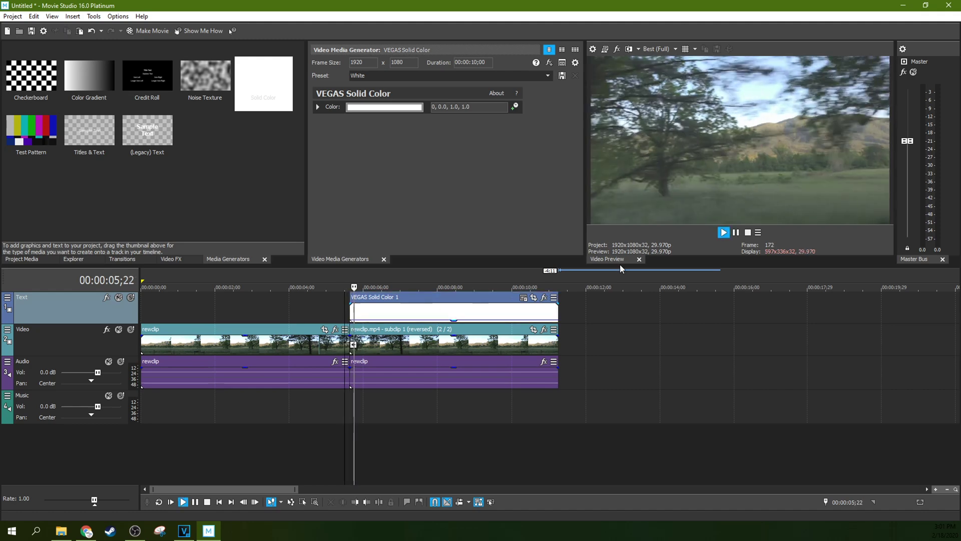
click(736, 233)
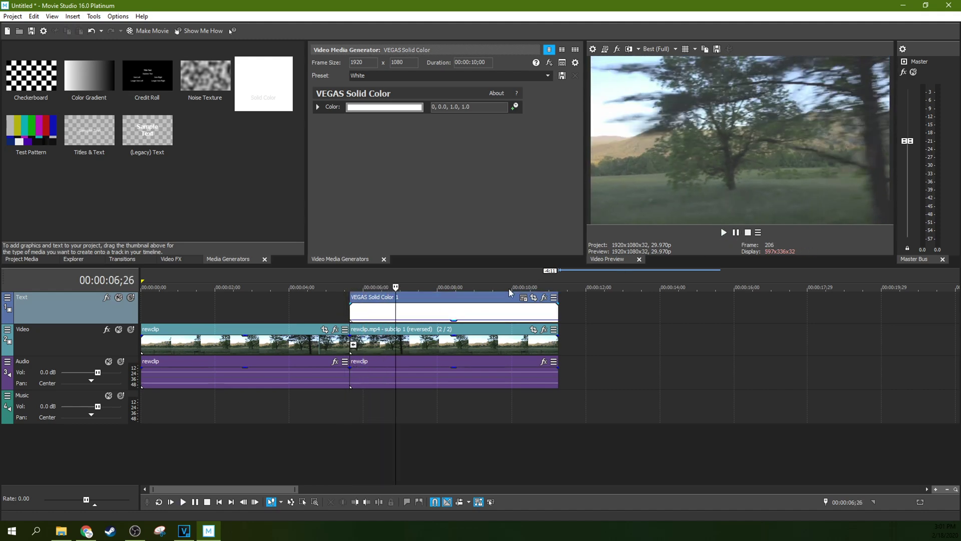
click(507, 313)
scroll(508, 313, up, 4)
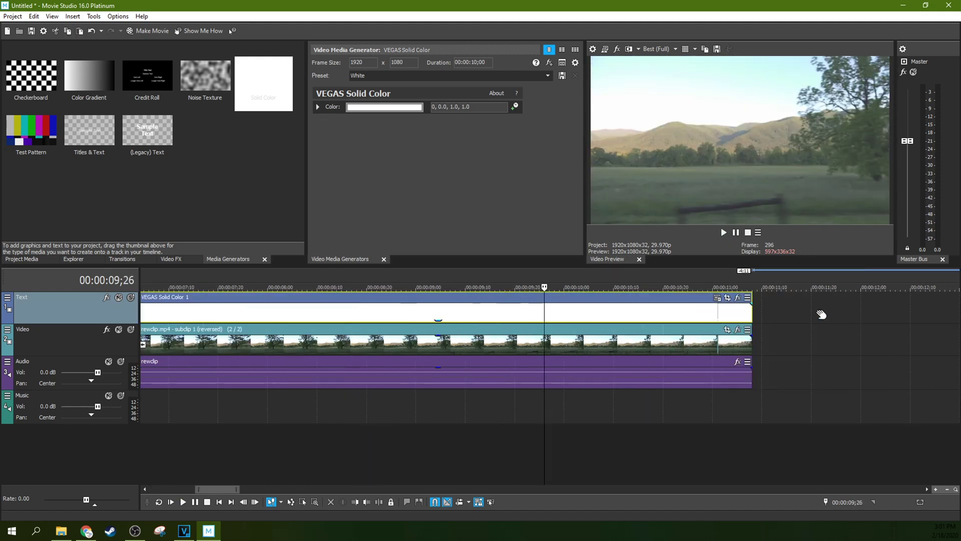
scroll(822, 314, down, 4)
key(Right)
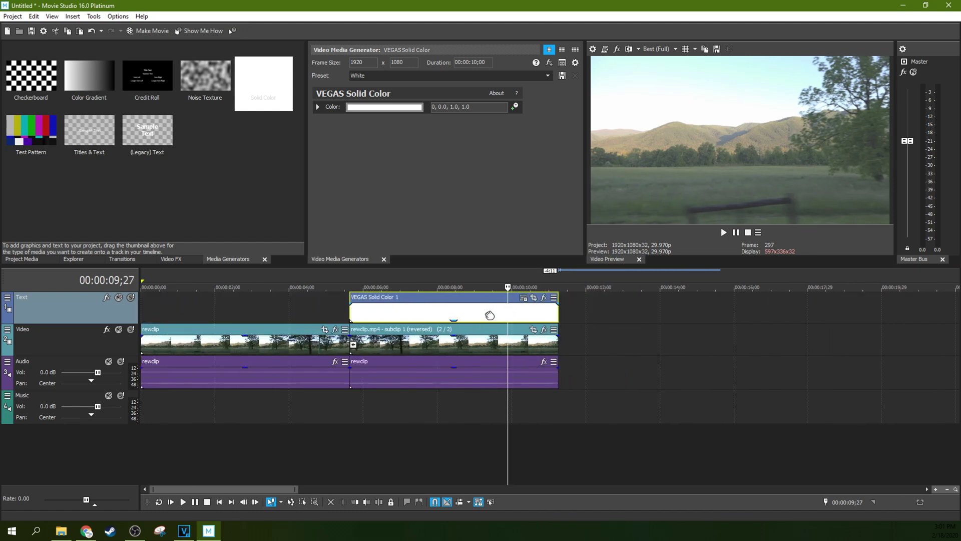
click(487, 315)
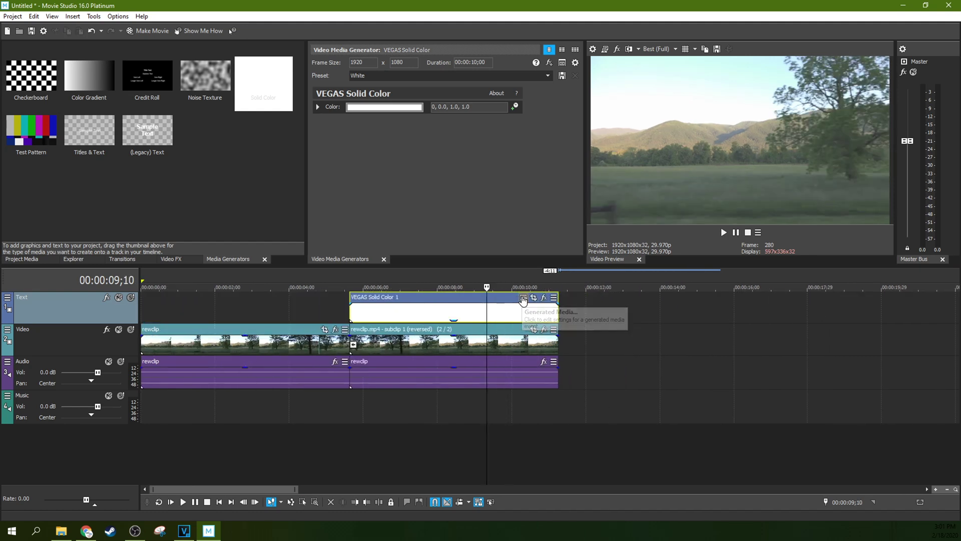
Drop the Solid Color's V value to the bottom for black, then close the generator panel.
click(407, 110)
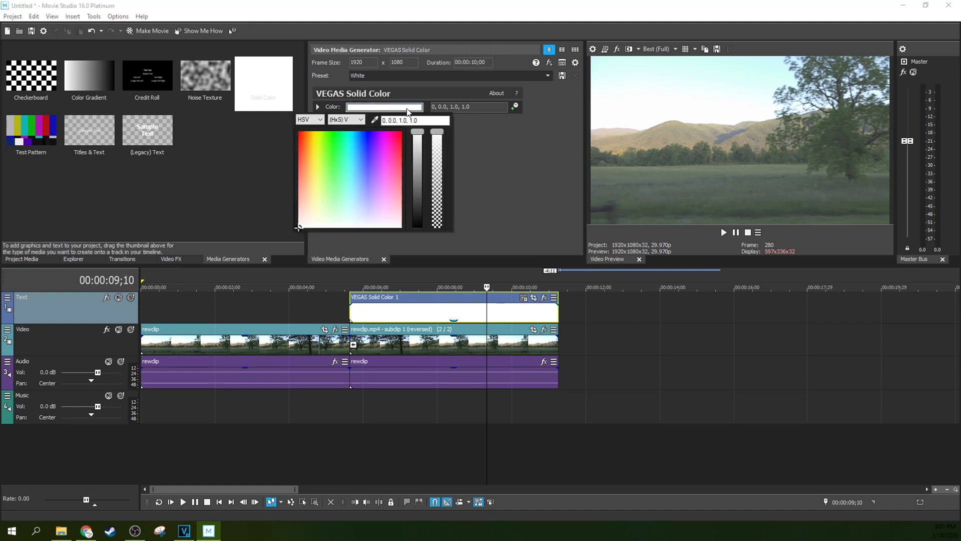
drag(415, 132, 416, 239)
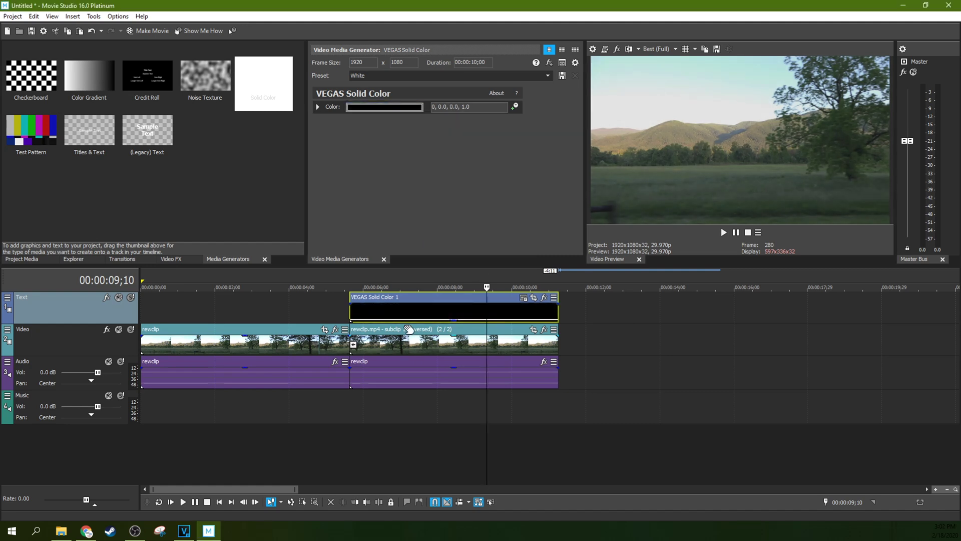
click(349, 311)
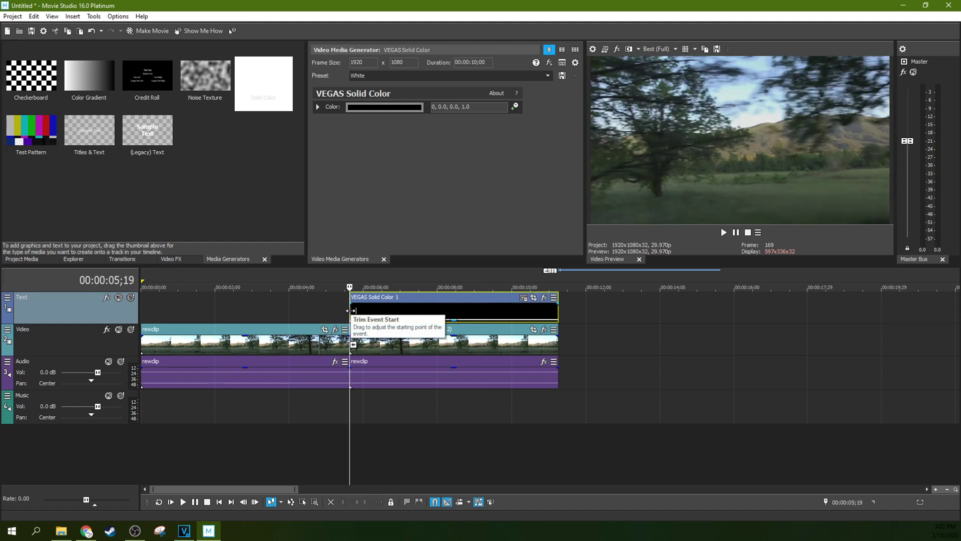
key(space)
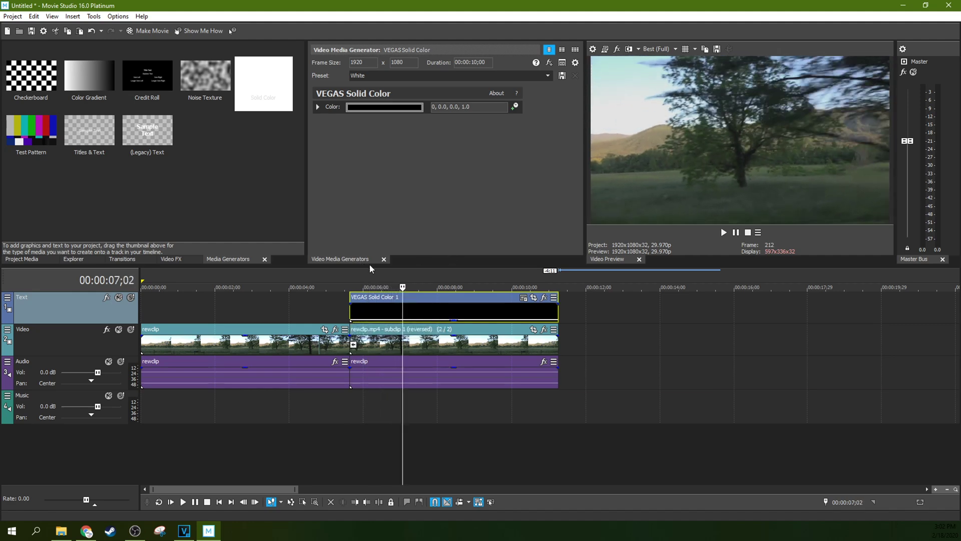
click(383, 258)
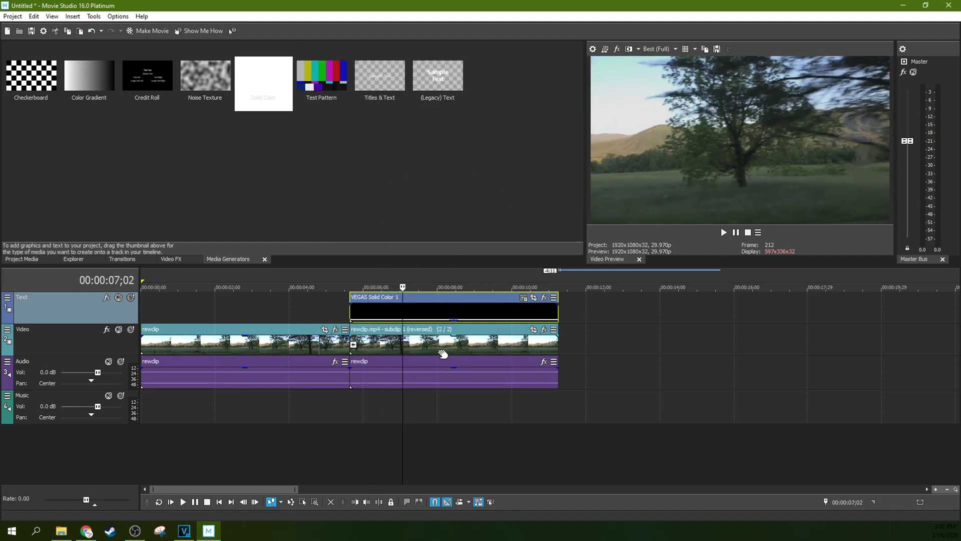
Rename the Text track to 'name'.
right_click(106, 309)
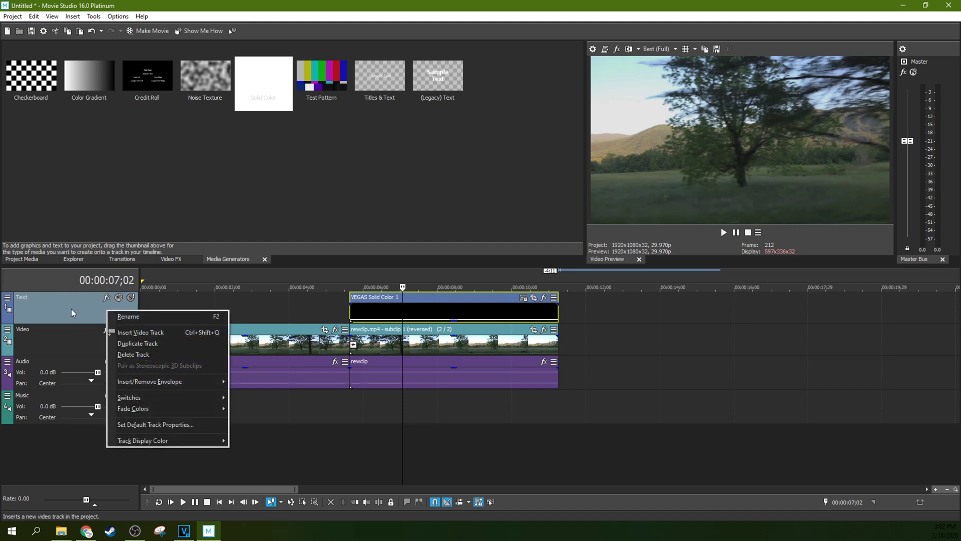
double_click(26, 299)
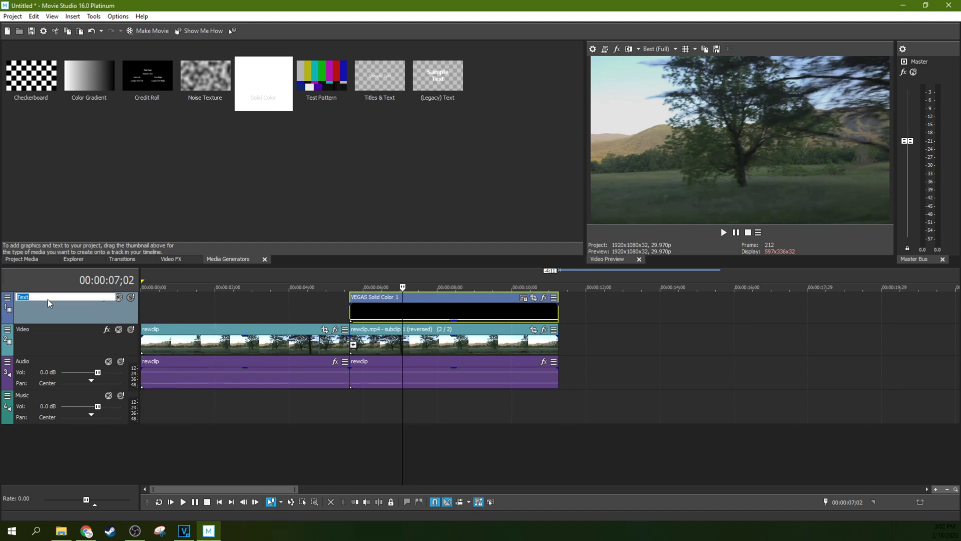
text(name)
click(107, 308)
Insert a new video track on top and add a Titles & Text event over the overlay.
right_click(68, 302)
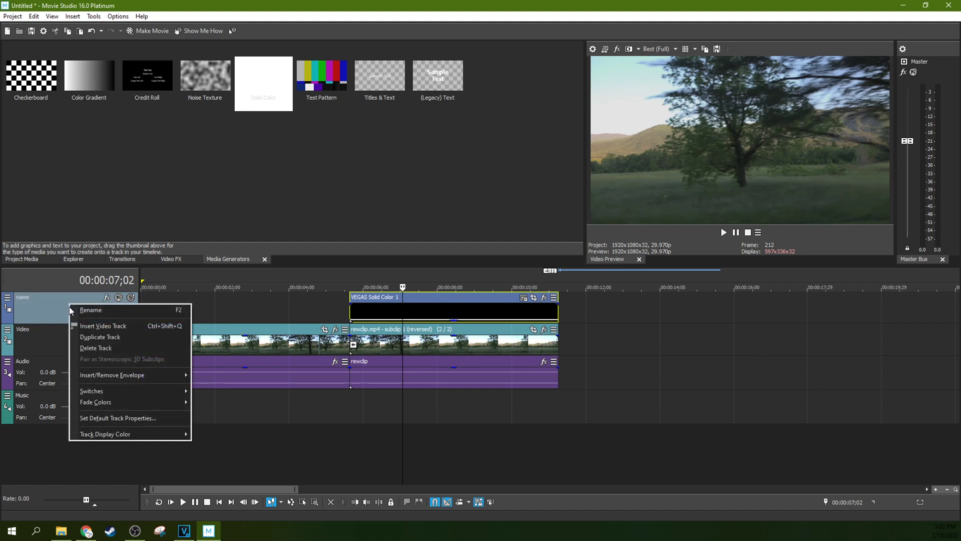
click(79, 325)
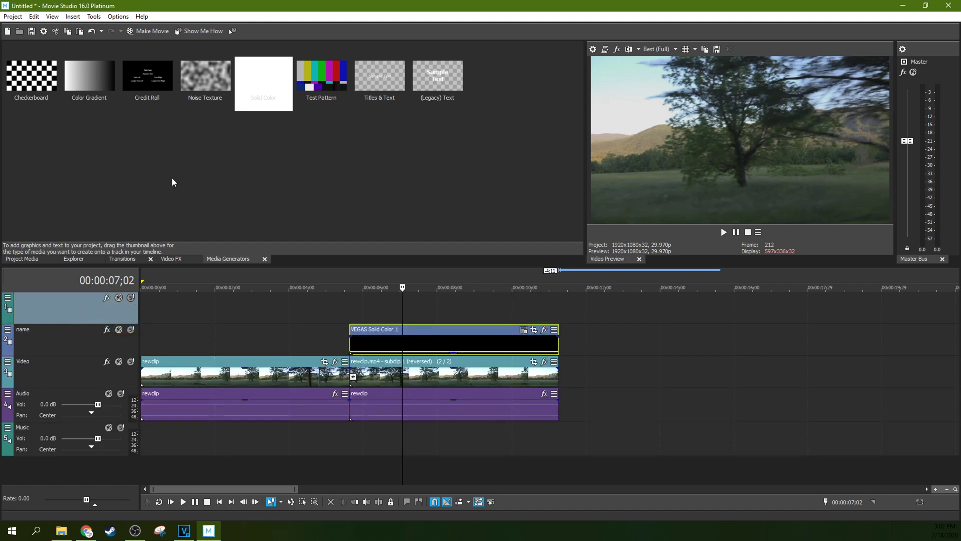
drag(371, 76, 559, 310)
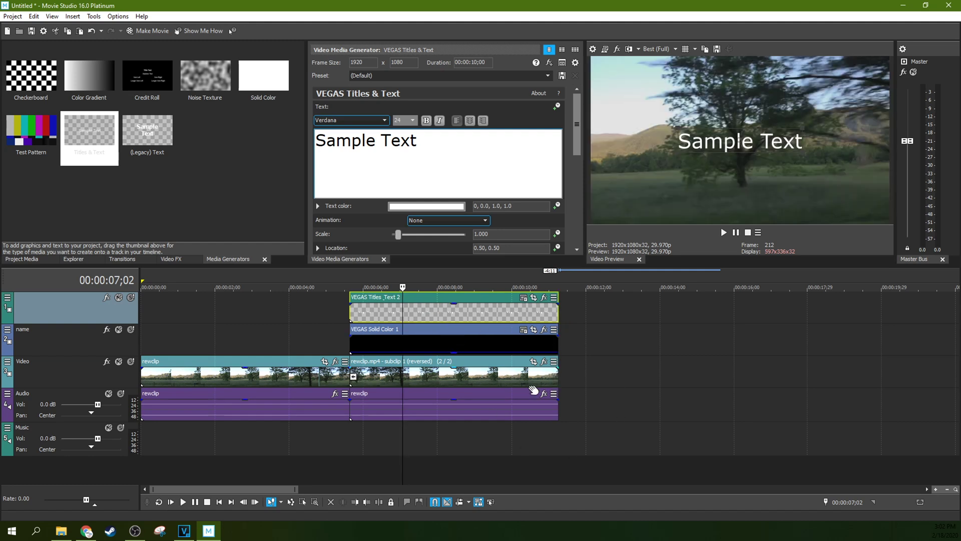
Replace the title event's 'Sample Text' with the caption 'REW <<'.
click(505, 379)
click(399, 310)
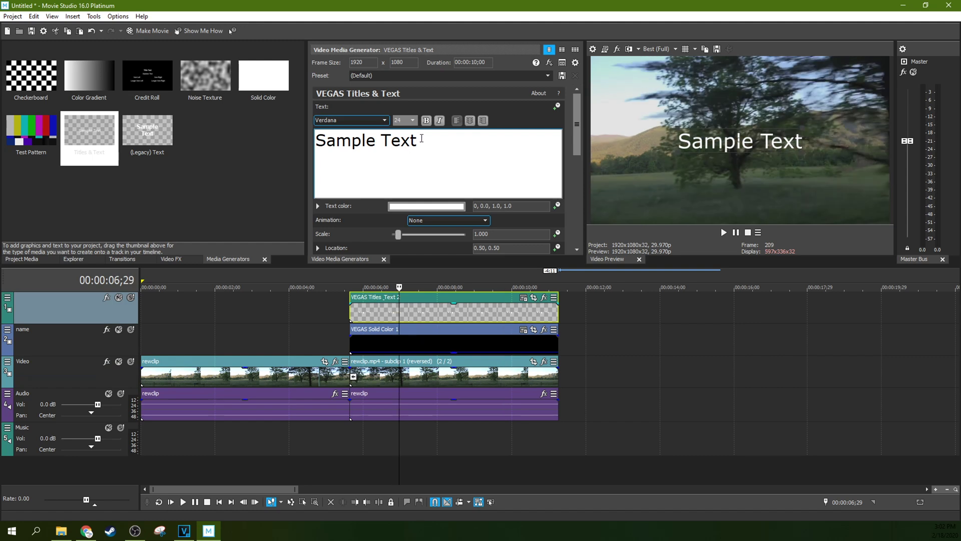
drag(421, 137, 316, 139)
text(R)
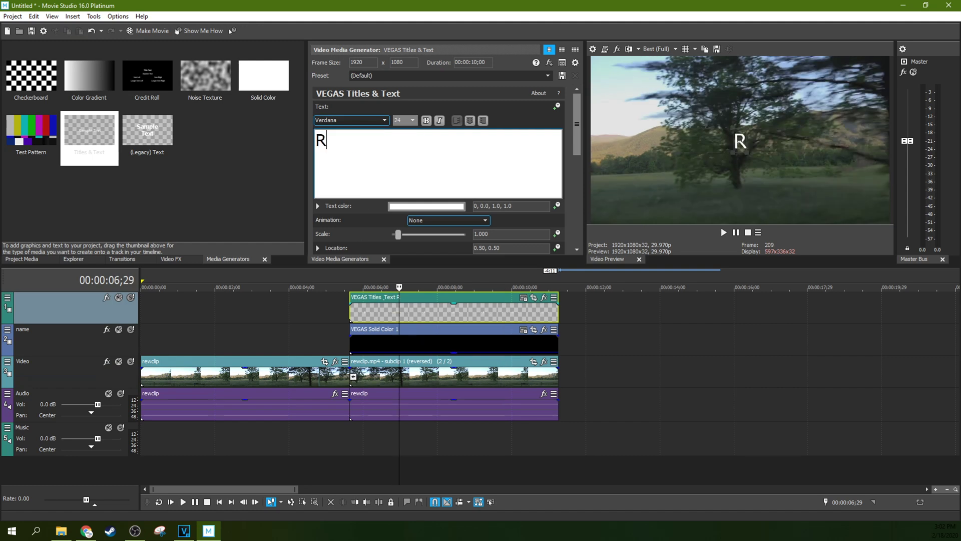
text(EW)
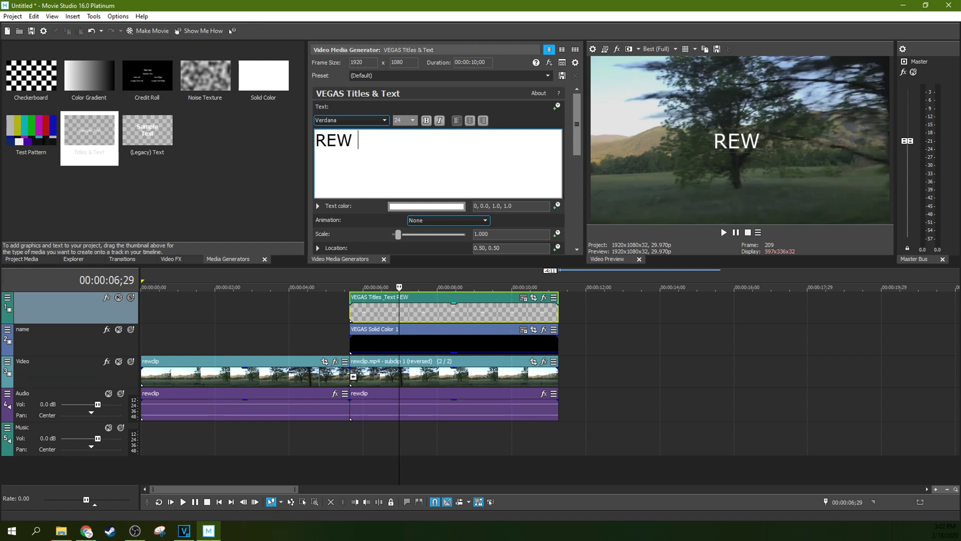
text( <)
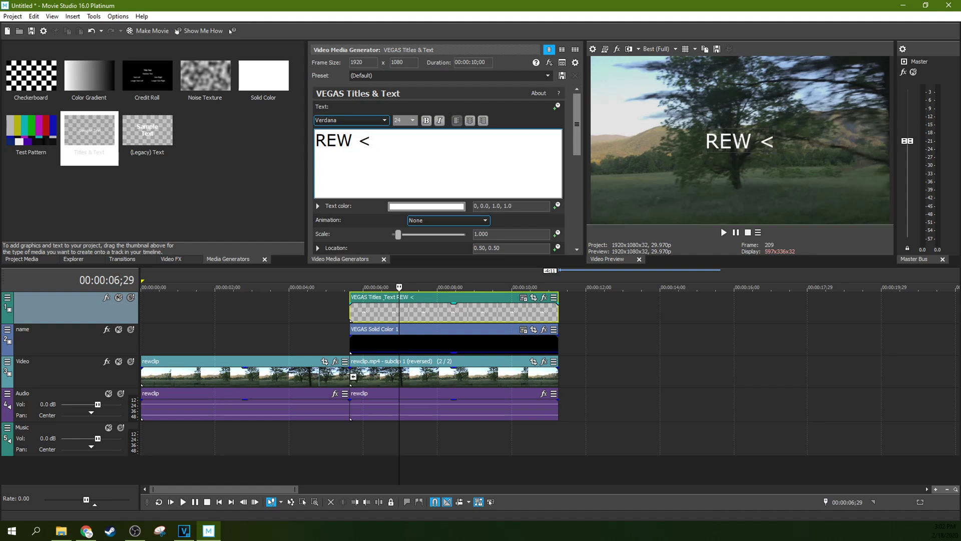
text(<)
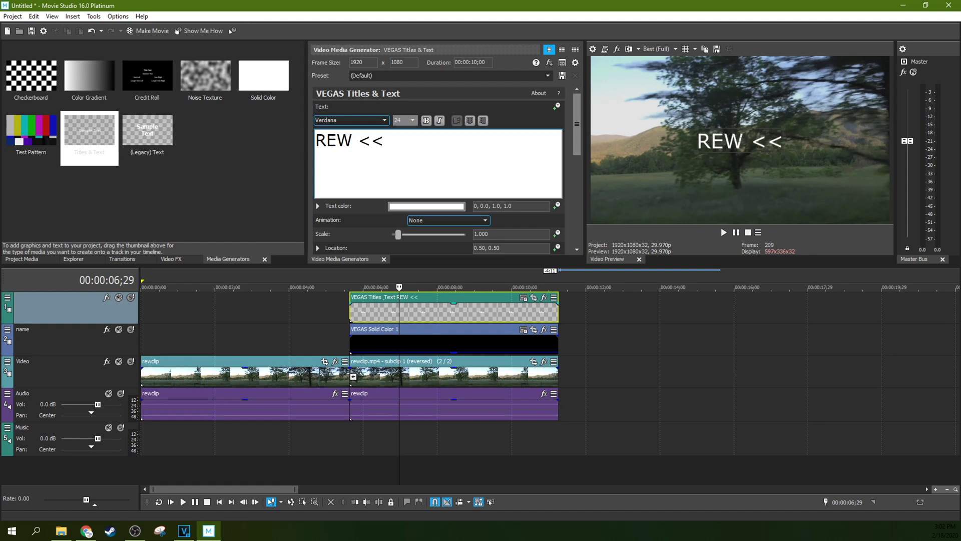
drag(394, 141, 310, 135)
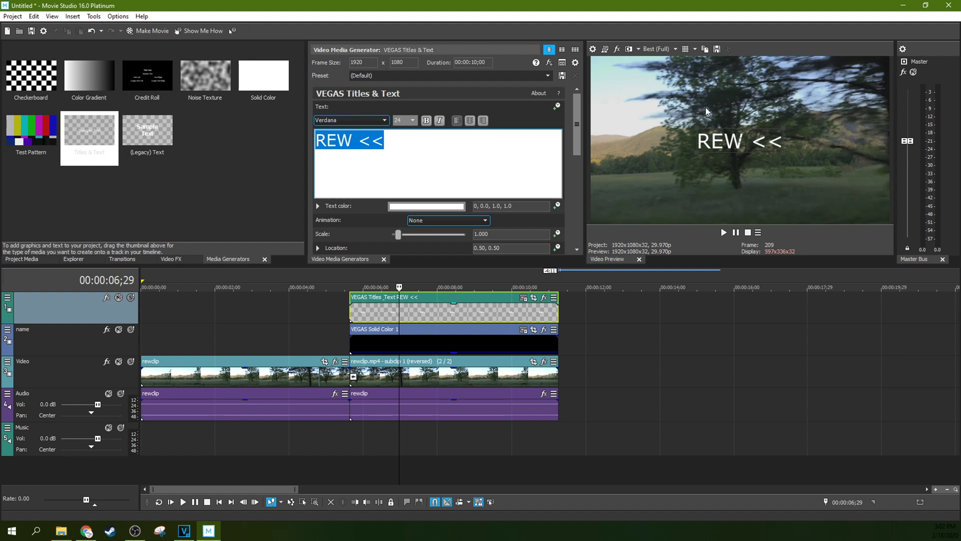
Set the caption font to Microsoft Yi Baiti and move the caption to the frame's top-left corner.
click(384, 120)
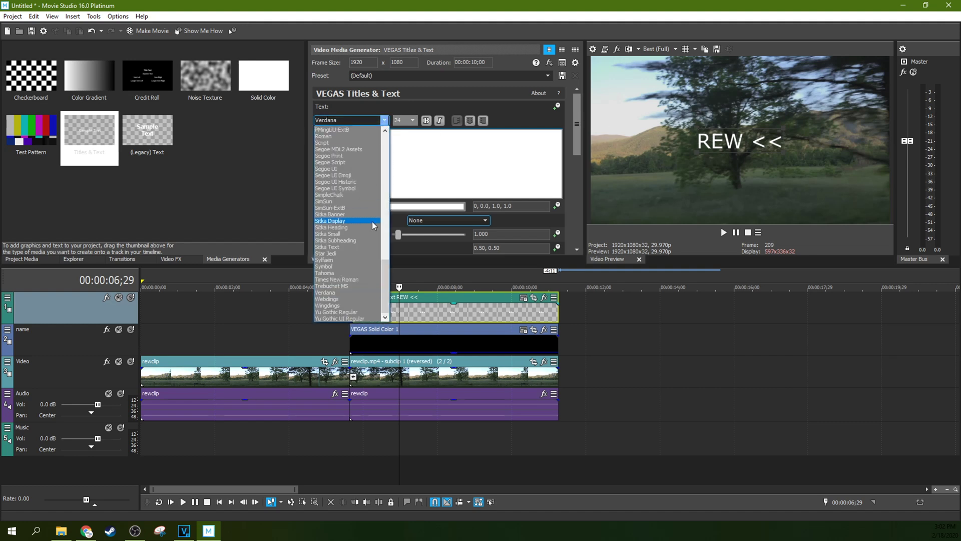
scroll(372, 221, up, 4)
scroll(371, 221, up, 1)
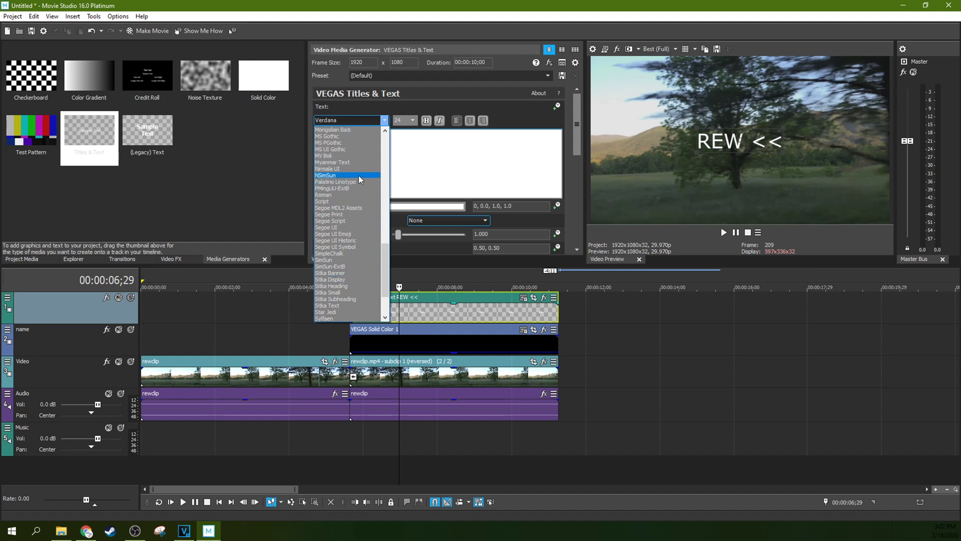
key(Down)
key(Down)
key(Down)
scroll(356, 196, up, 4)
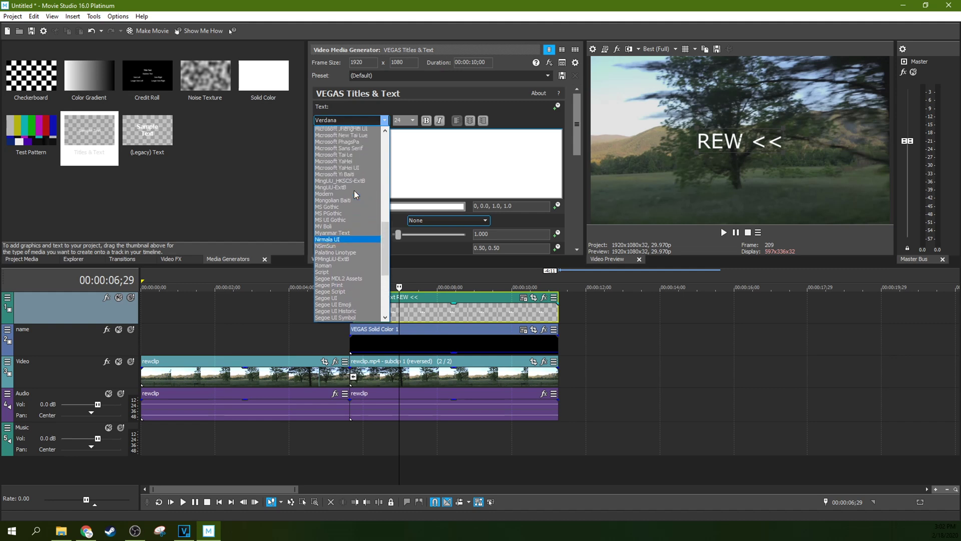
click(354, 174)
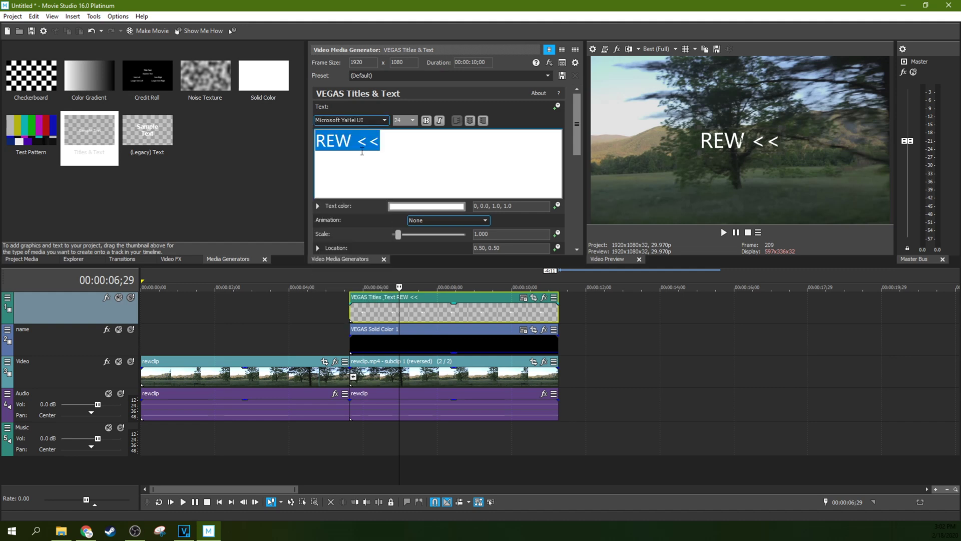
click(359, 120)
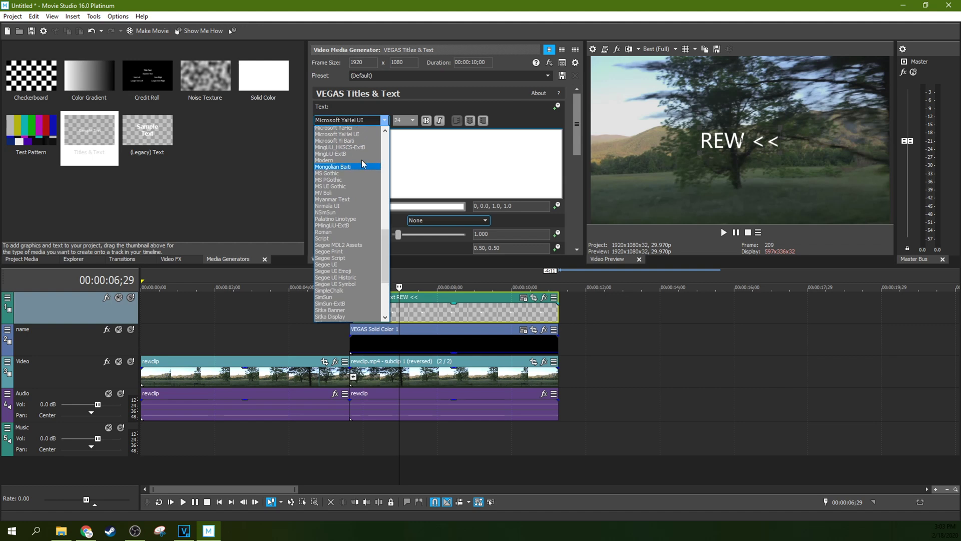
scroll(361, 161, up, 2)
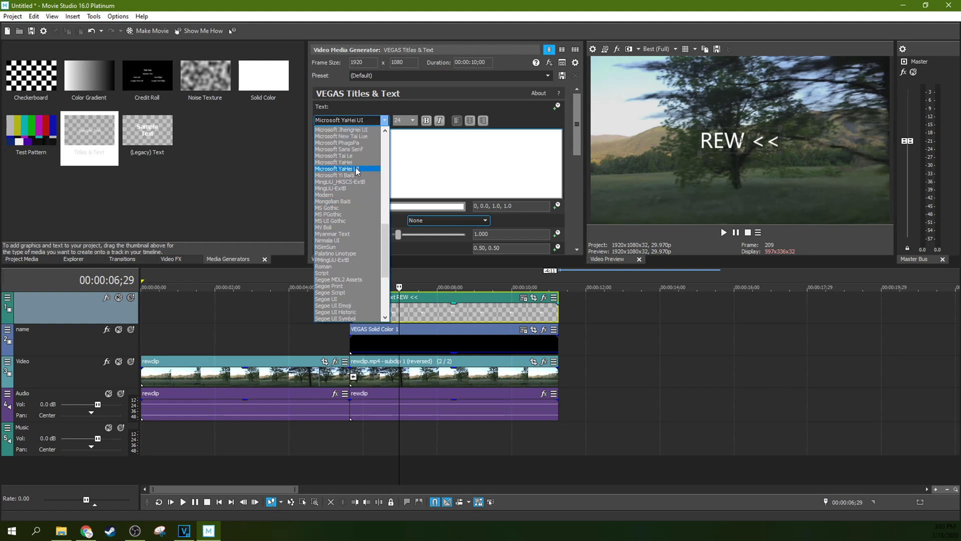
click(356, 168)
click(373, 120)
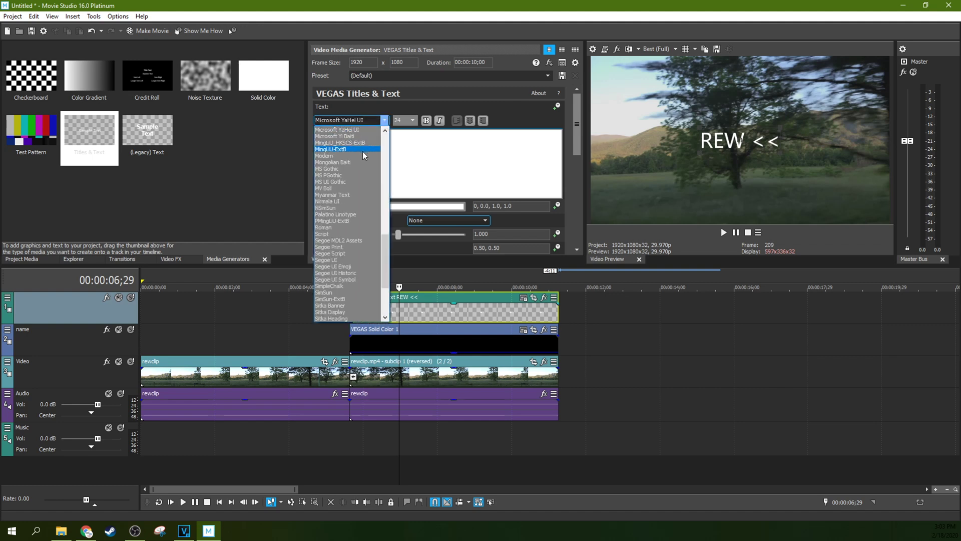
scroll(362, 151, up, 2)
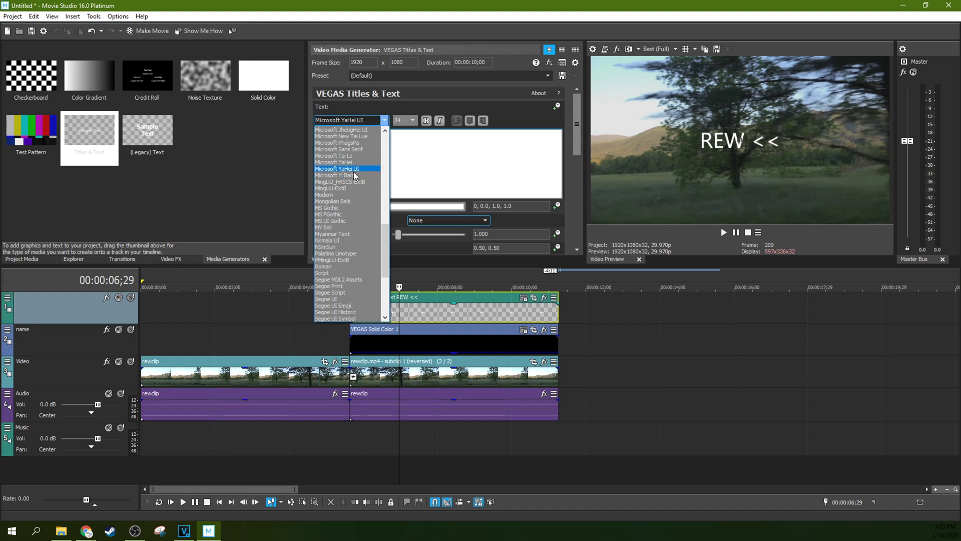
click(355, 174)
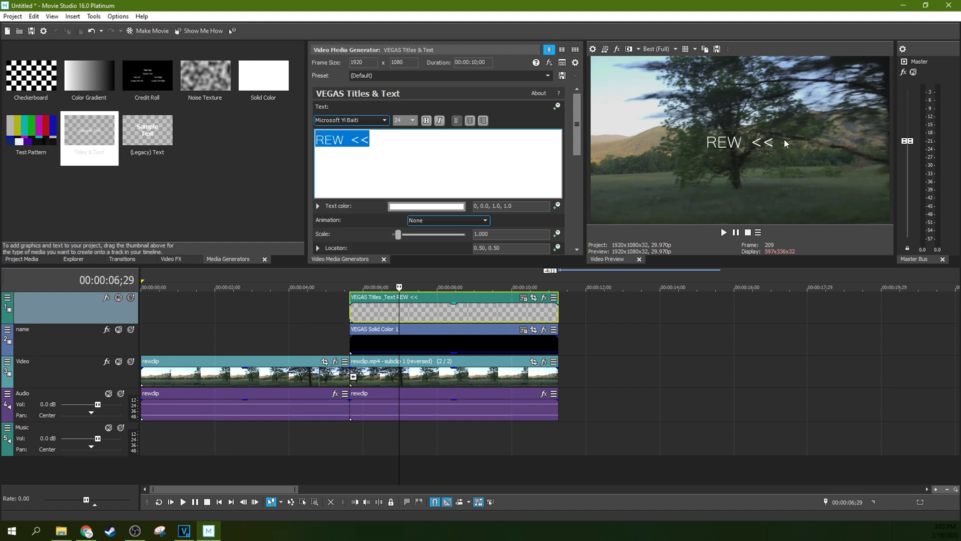
drag(751, 141, 674, 83)
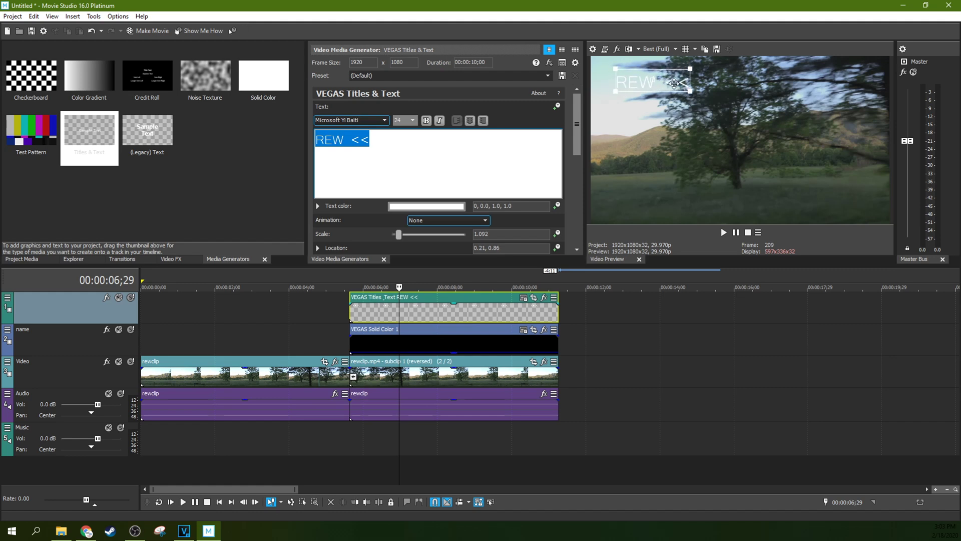
Play from just before the reversed event to check the 1.092-scale caption over the rewind.
click(314, 338)
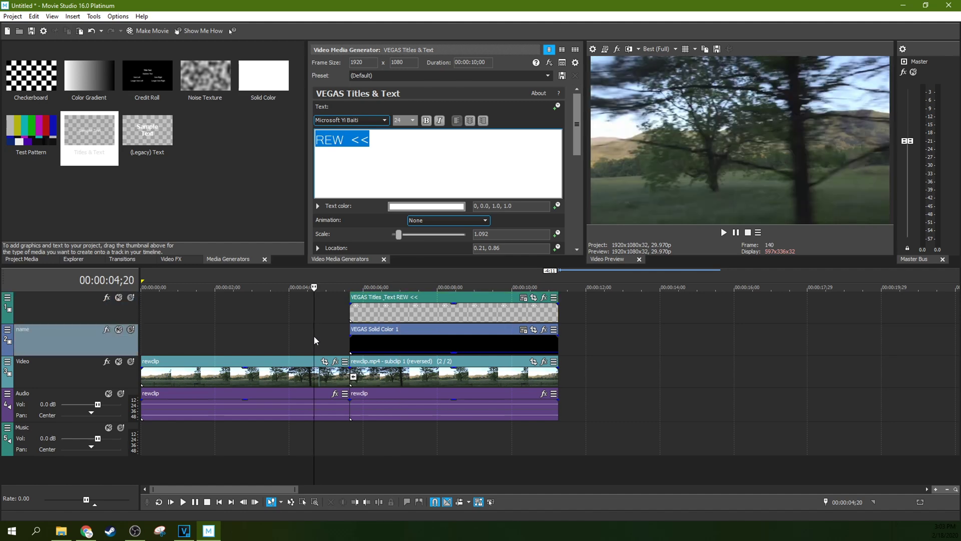
key(space)
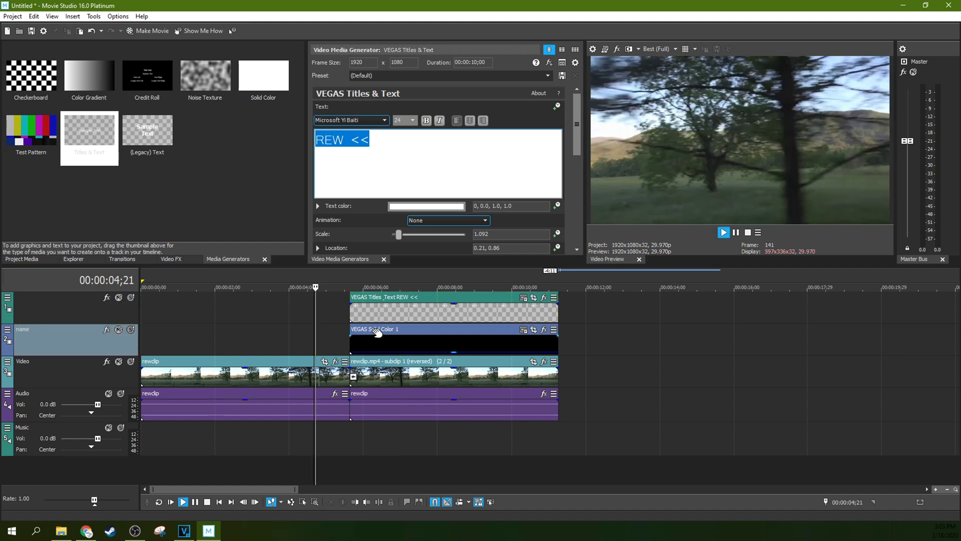
click(738, 234)
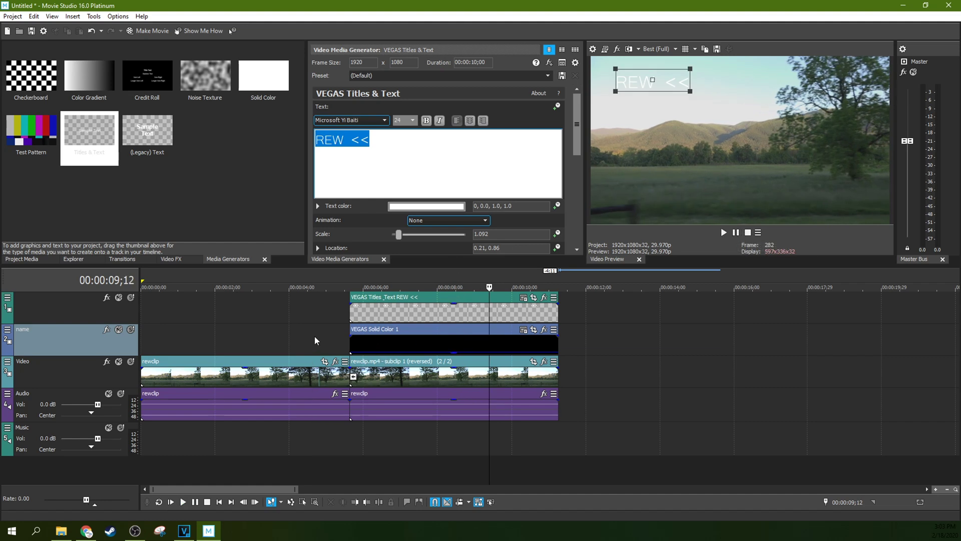
click(313, 336)
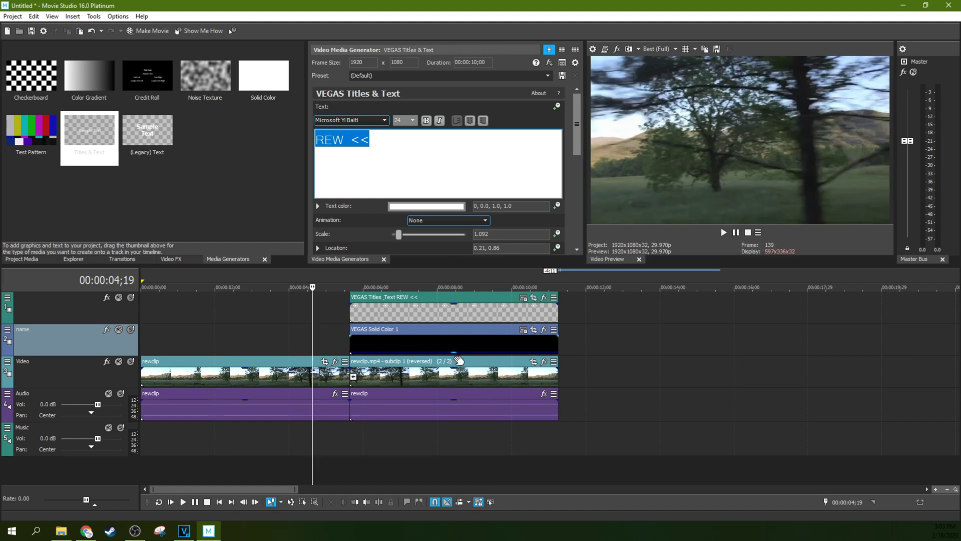
Time-stretch the reversed clip shorter so it plays faster, then preview the result.
click(394, 370)
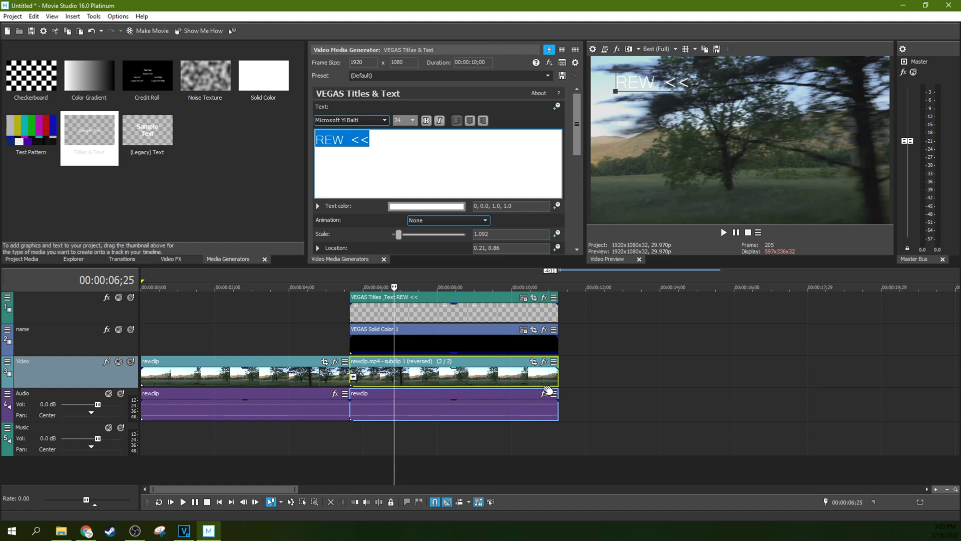
drag(557, 375, 450, 373)
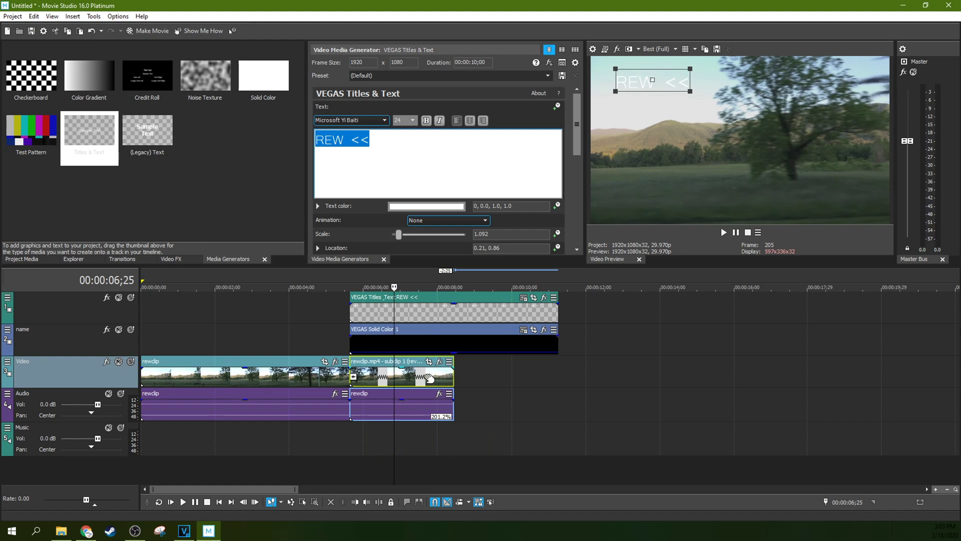
click(343, 343)
key(space)
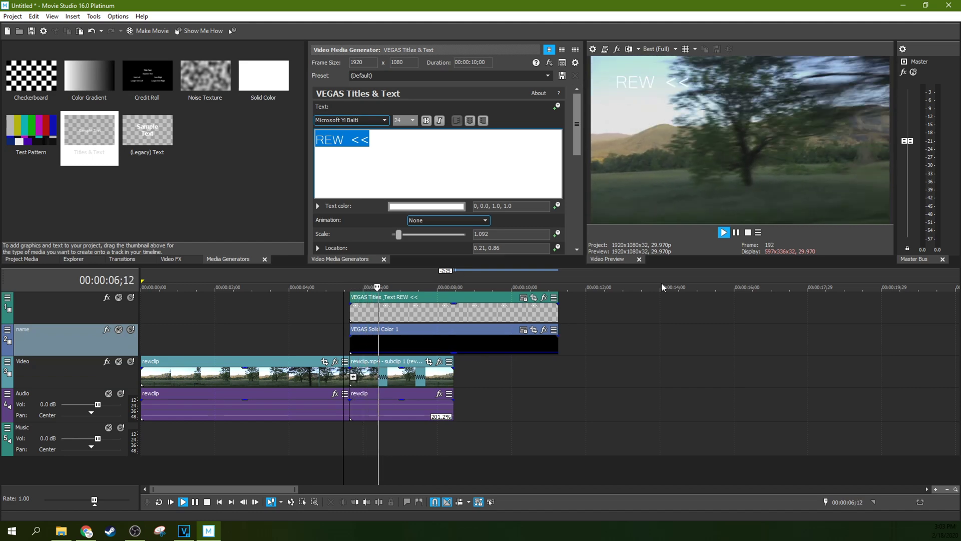
click(735, 233)
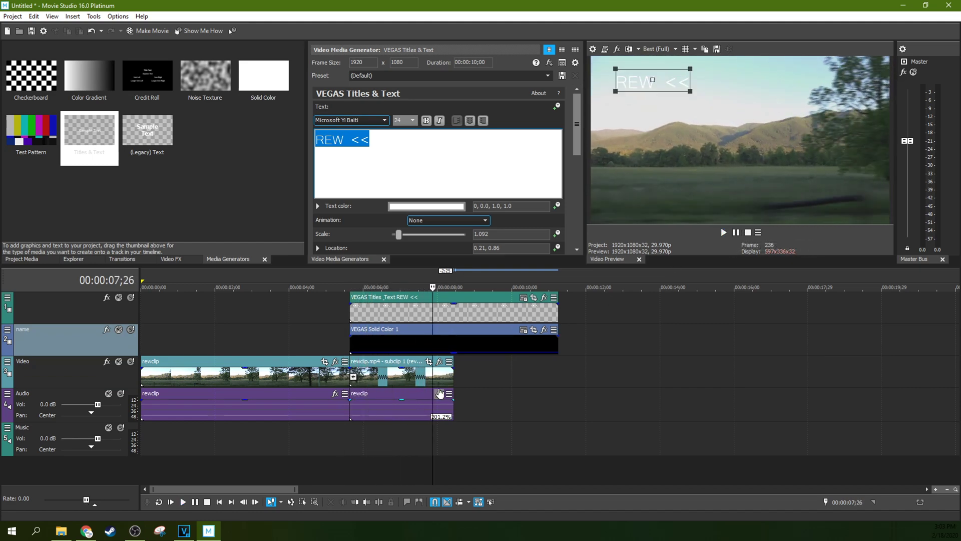
drag(452, 376, 436, 382)
click(340, 344)
key(space)
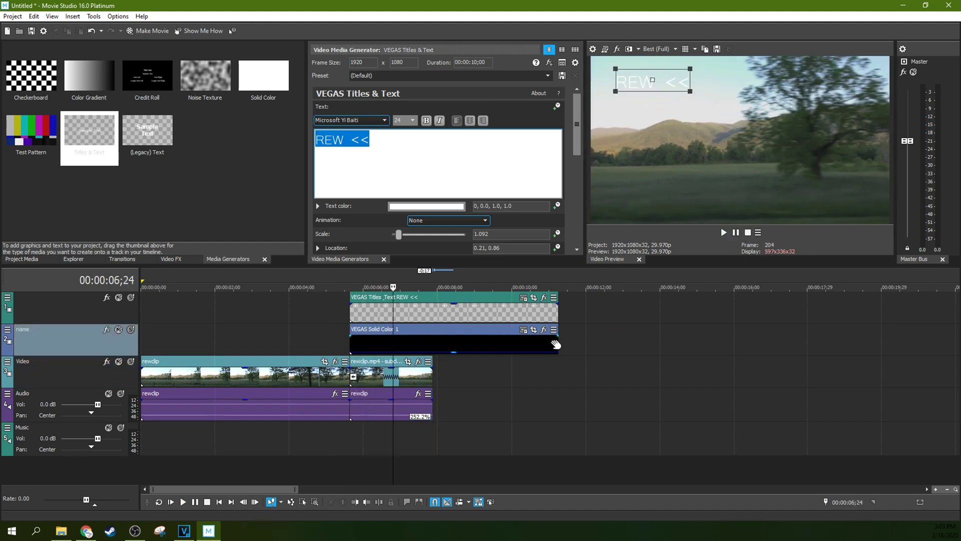
Trim the dark overlay and REW << title to end with the shortened reversed clip.
drag(559, 343, 433, 343)
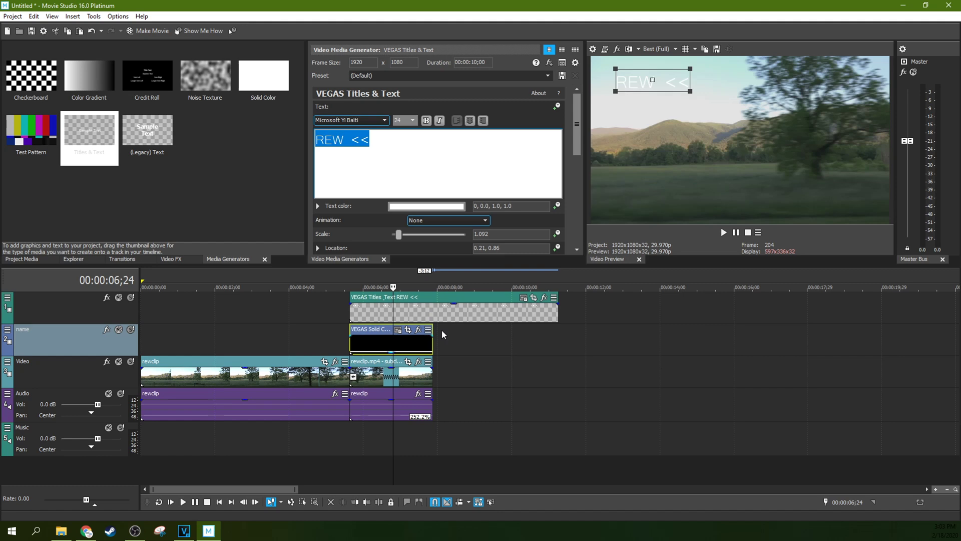
drag(558, 313, 432, 312)
click(314, 329)
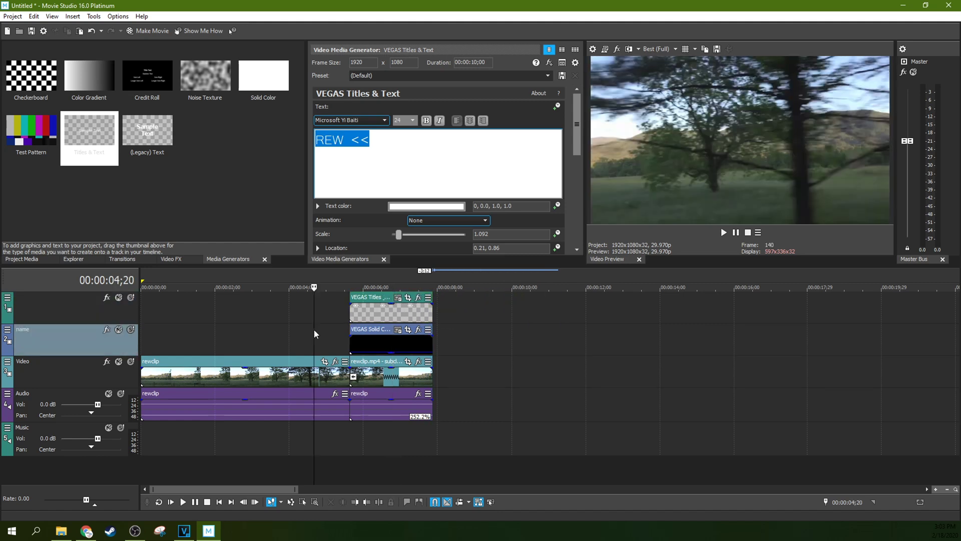
click(350, 375)
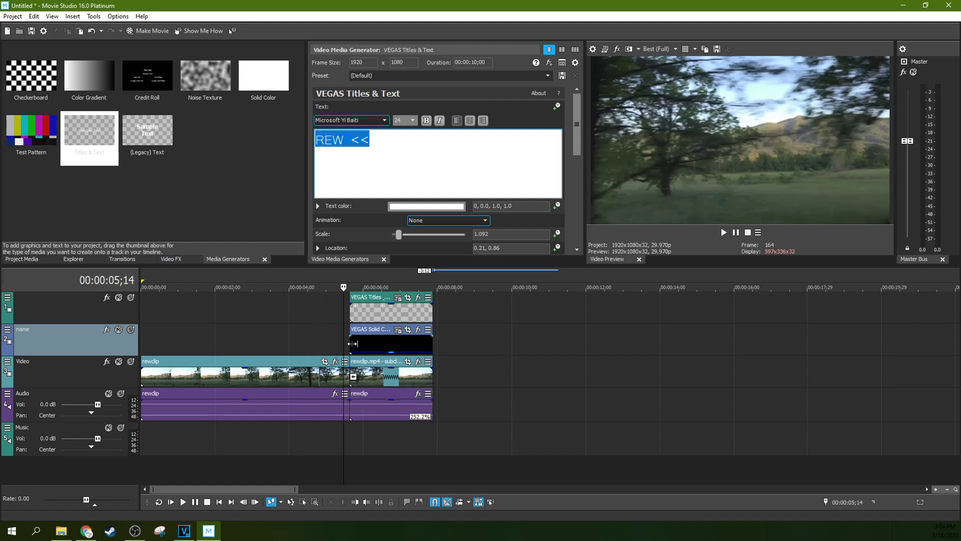
scroll(411, 375, up, 4)
scroll(580, 345, down, 2)
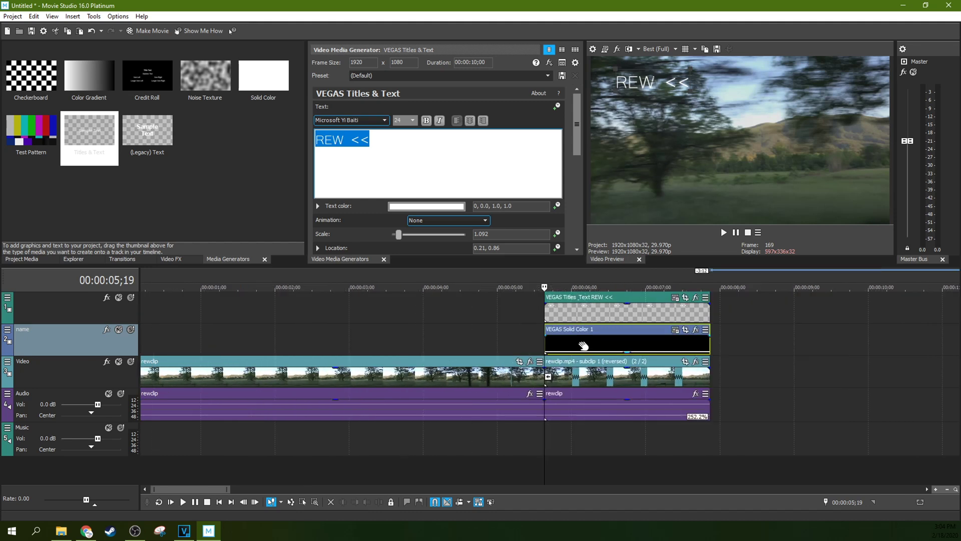
key(space)
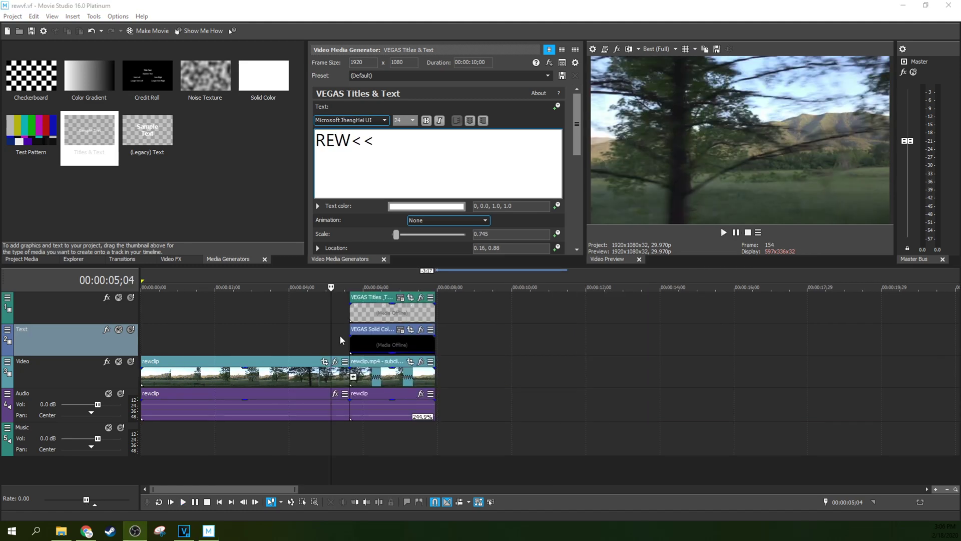
key(space)
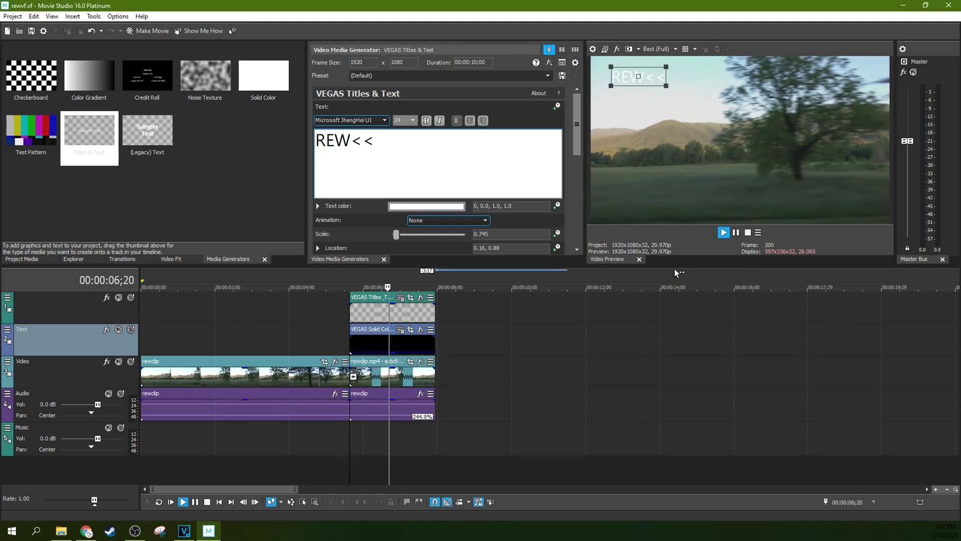
click(735, 233)
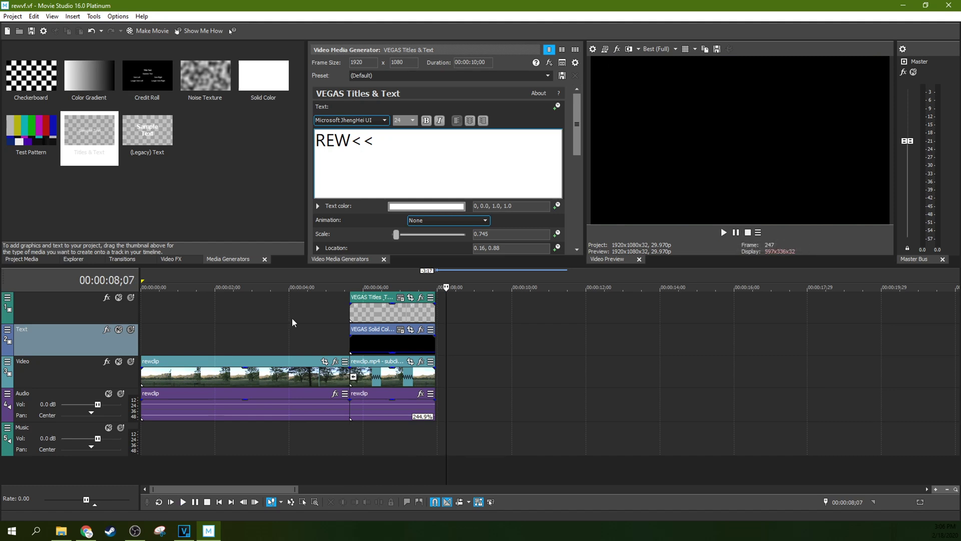
click(386, 313)
click(357, 314)
click(391, 314)
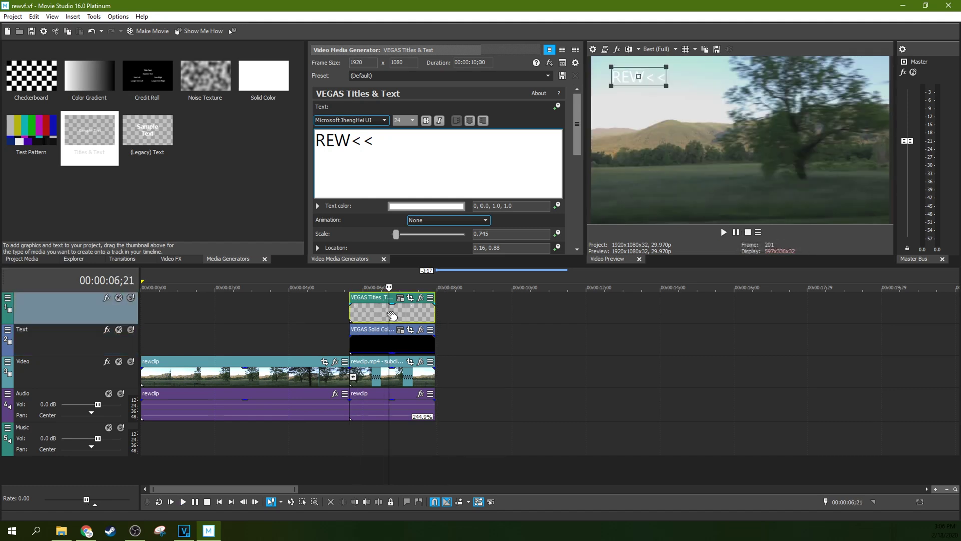
click(407, 312)
key(Right)
key(Right)
key(Right)
key(Right)
key(Right)
key(Right)
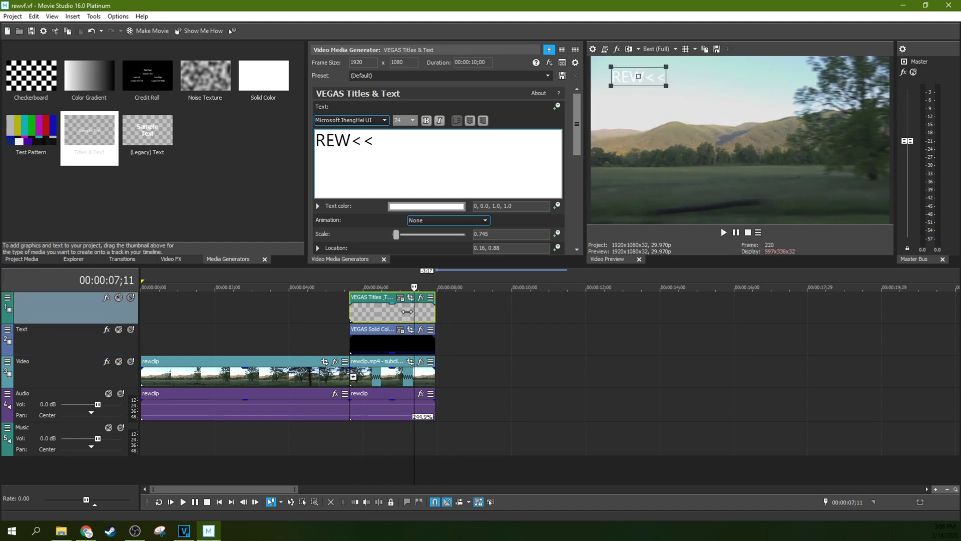
key(Left)
key(Left)
key(Left)
key(Left)
key(Left)
key(Left)
key(Left)
key(Left)
key(Left)
key(Left)
key(Left)
key(Left)
key(Left)
key(Left)
key(Left)
key(Left)
key(Left)
key(Left)
key(Left)
key(Left)
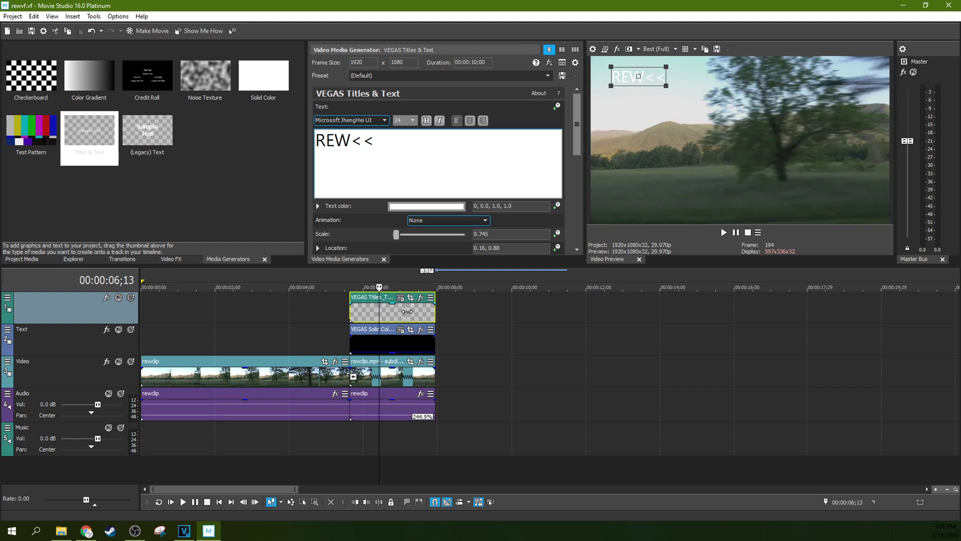
key(Right)
key(Right)
key(Right)
key(Right)
key(Right)
key(Right)
key(Right)
key(Right)
key(Right)
key(Right)
key(Right)
key(Right)
key(Right)
key(Right)
key(Right)
key(Right)
key(Right)
key(Right)
key(Right)
key(Right)
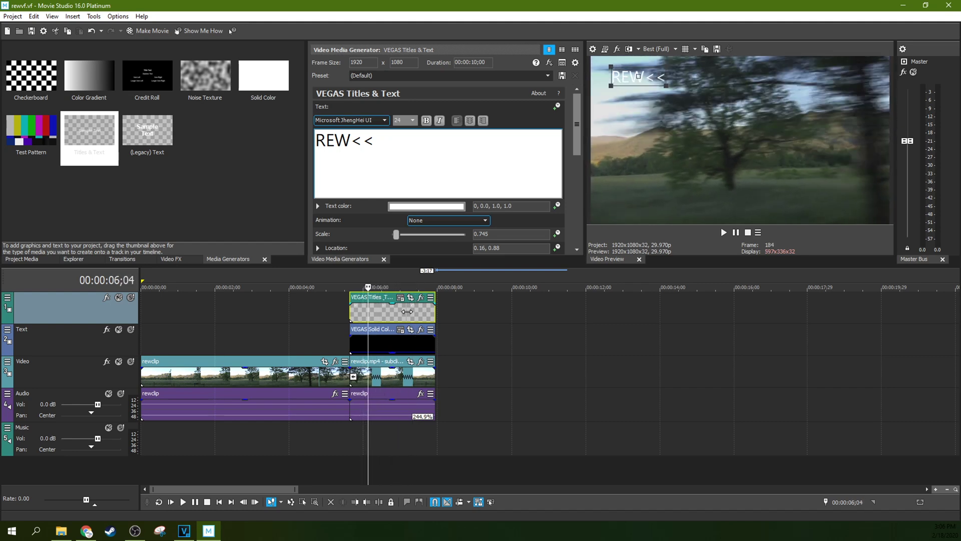
key(Right)
key(Right)
key(Right)
key(Right)
key(Right)
key(Right)
key(Right)
key(Right)
key(Right)
key(Right)
key(Right)
key(Right)
key(Right)
key(Right)
key(Right)
key(Right)
key(Right)
key(Right)
key(Right)
key(Right)
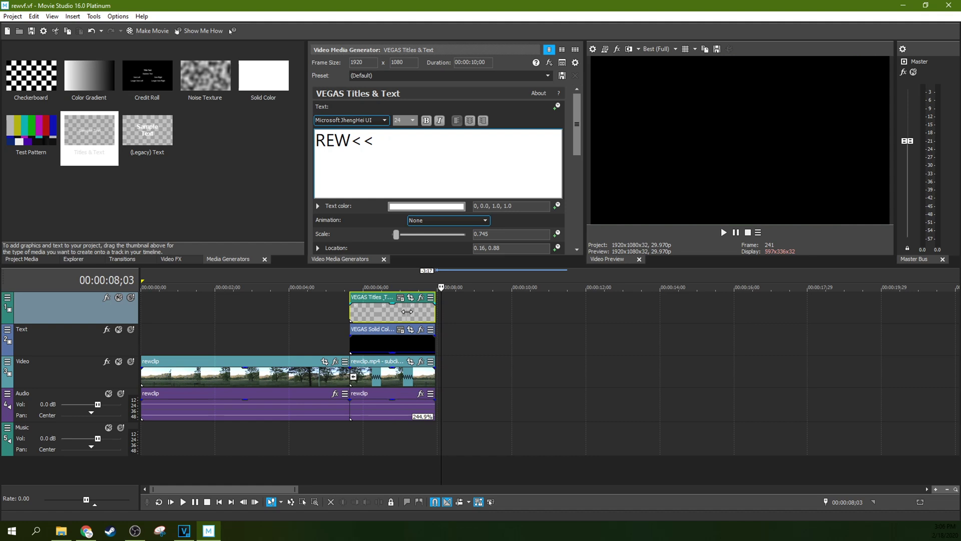
click(396, 316)
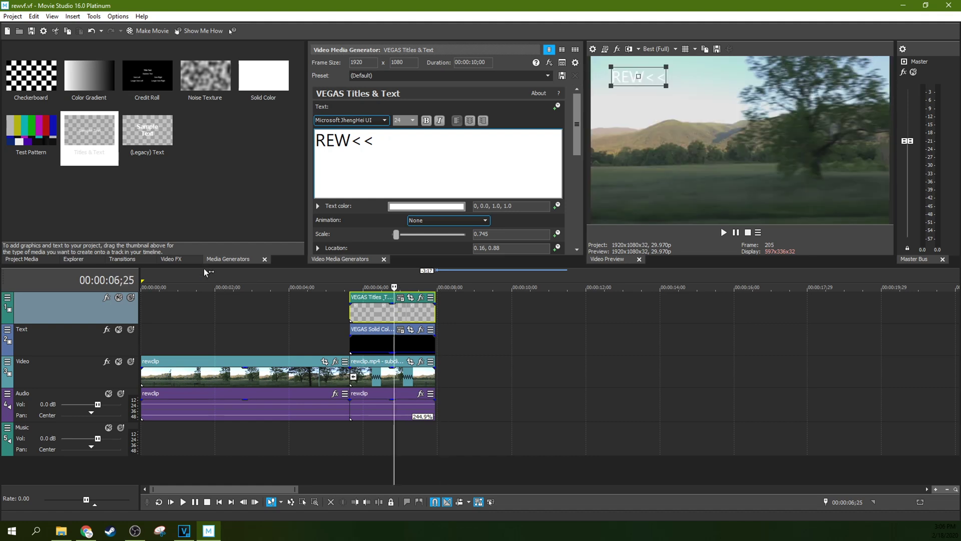
Apply the TV Simulator video effect to the reversed subclip.
click(173, 259)
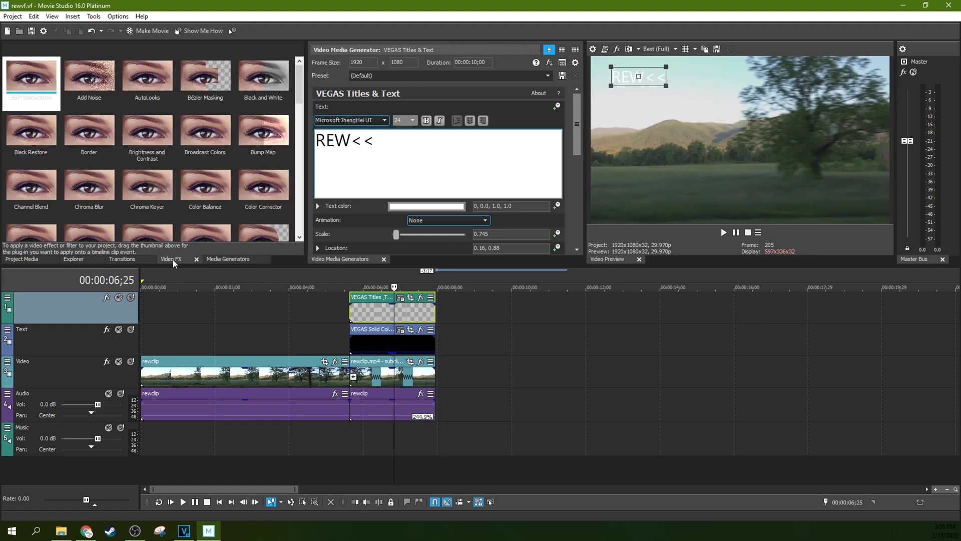
click(130, 198)
scroll(265, 152, down, 10)
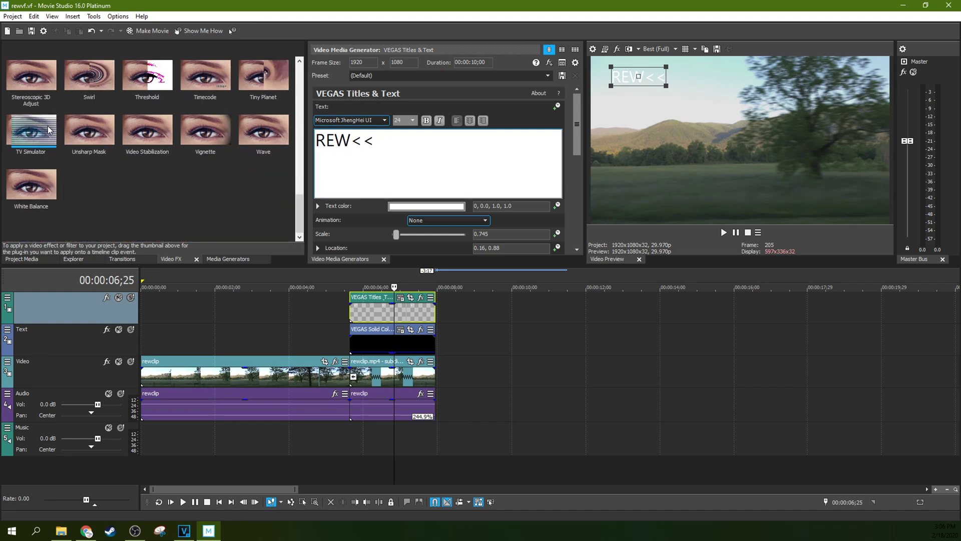
drag(23, 132, 339, 323)
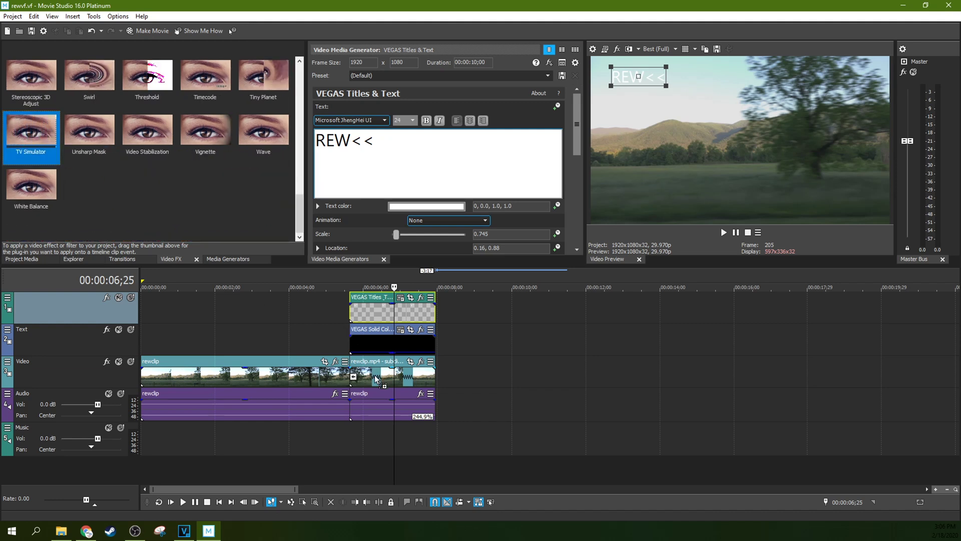
drag(374, 374, 375, 375)
Set aperture grill to 0.0560, interlacing to about 0.1120 and line sync to 0.9540.
drag(220, 178, 323, 163)
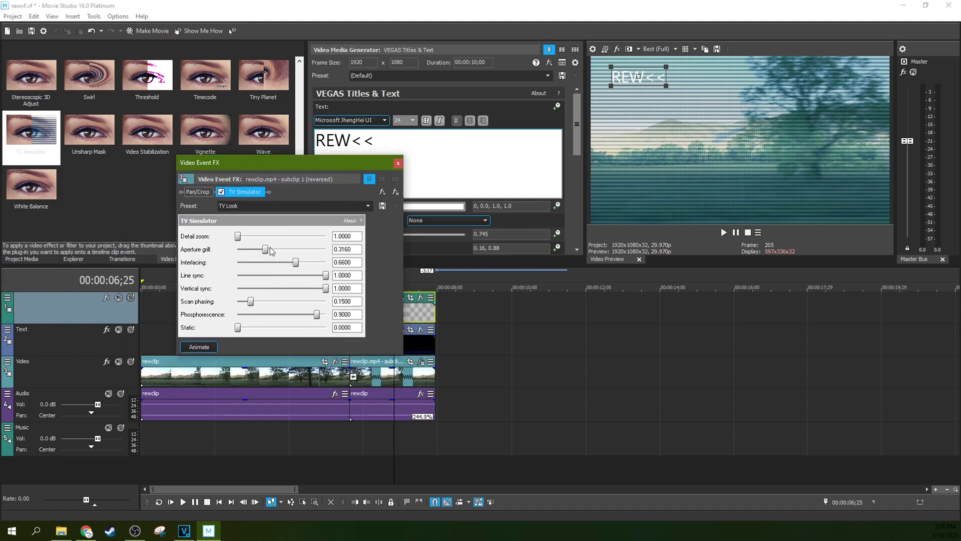
drag(265, 250, 242, 250)
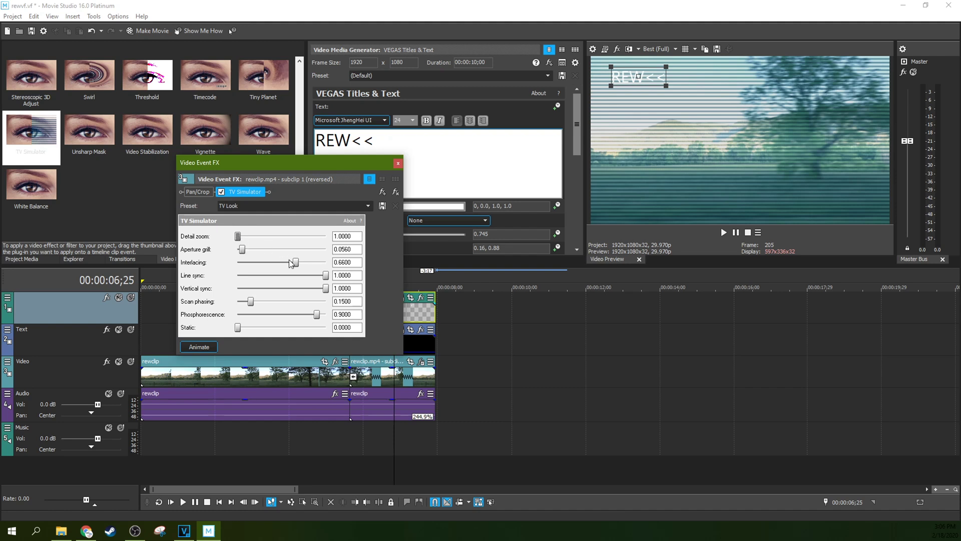
drag(294, 263, 247, 264)
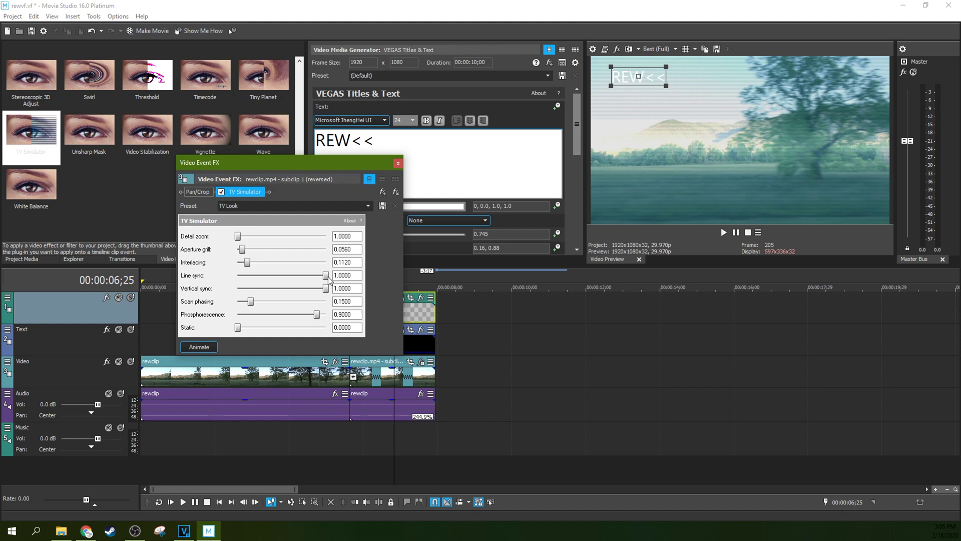
drag(329, 280, 328, 279)
mouse_move(324, 281)
mouse_down()
mouse_move(246, 282)
mouse_move(333, 282)
mouse_move(324, 285)
mouse_up()
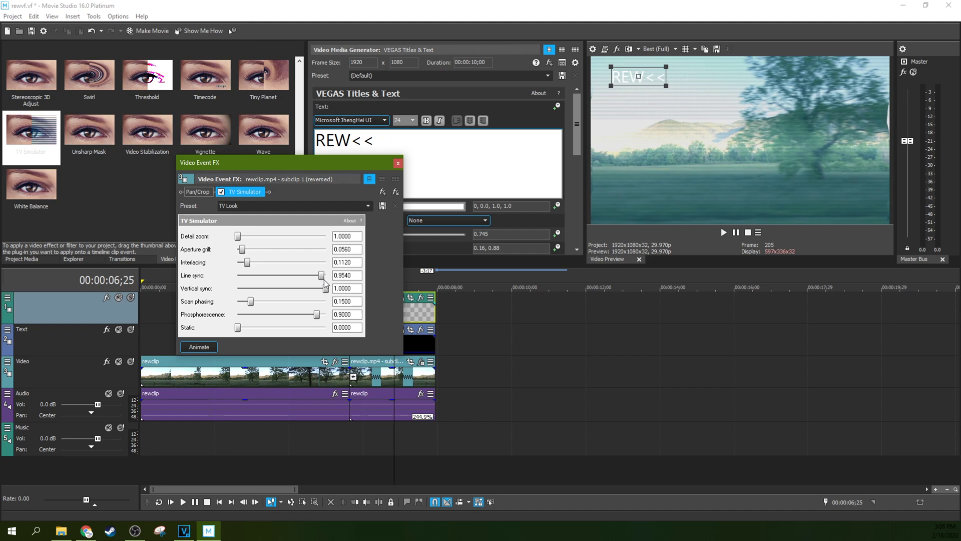
Keep vertical sync at 1.0000, set scan phasing 0.1920, phosphorescence 0, and static 0.1360.
mouse_move(326, 288)
mouse_down()
mouse_move(303, 291)
mouse_move(339, 296)
mouse_up()
drag(319, 293, 348, 291)
drag(252, 306, 256, 305)
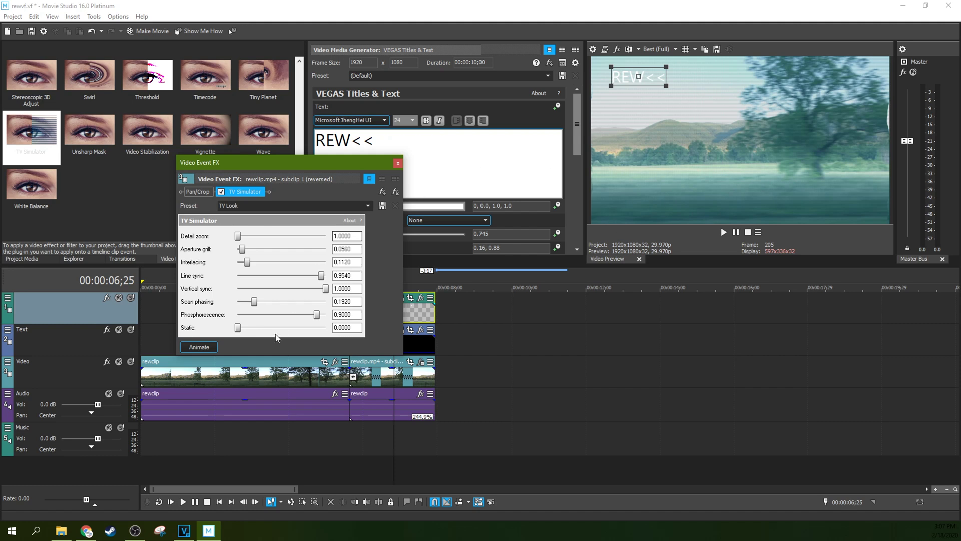
drag(317, 314, 236, 315)
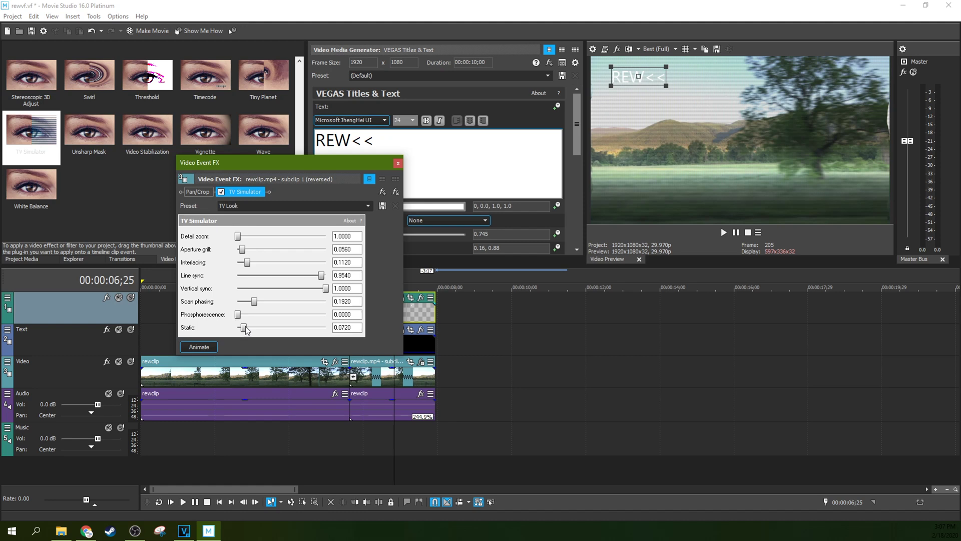
mouse_move(246, 329)
mouse_down()
mouse_move(256, 331)
mouse_move(245, 331)
mouse_up()
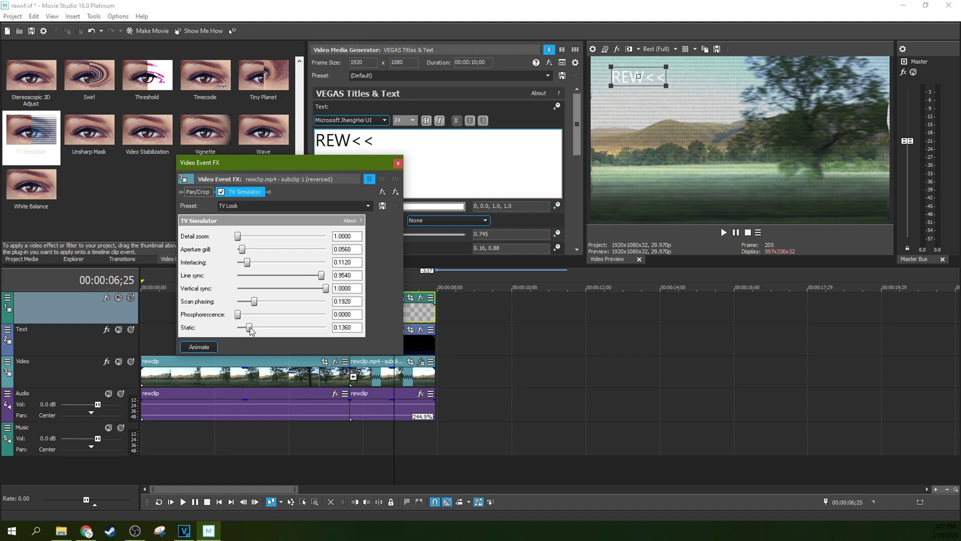
Close the effect settings and select the timeline range from 00;00 to 07;28.
click(399, 163)
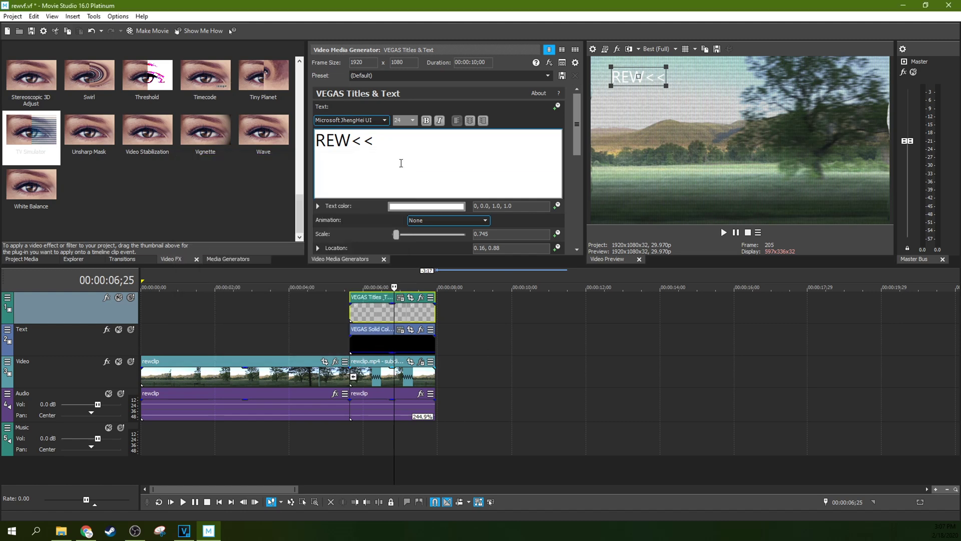
click(345, 320)
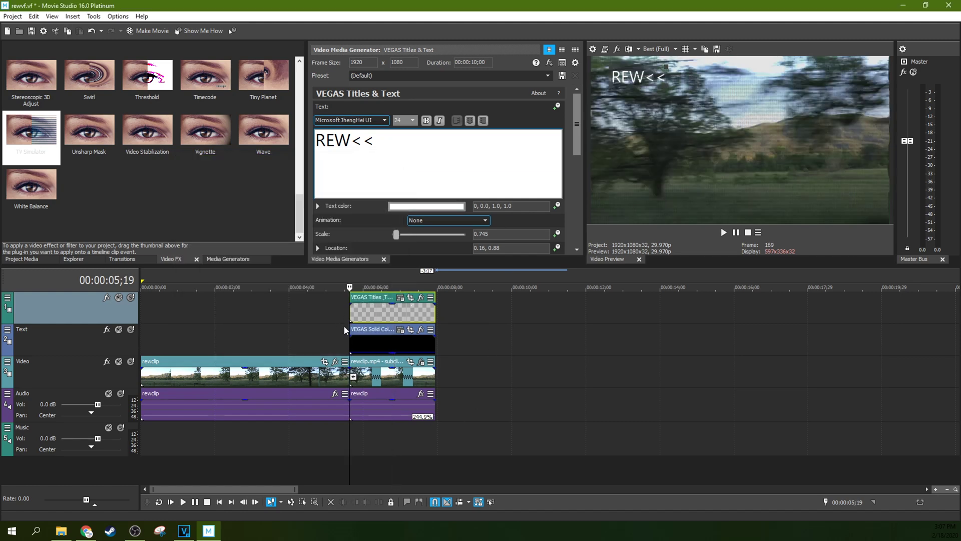
click(333, 325)
scroll(336, 319, up, 3)
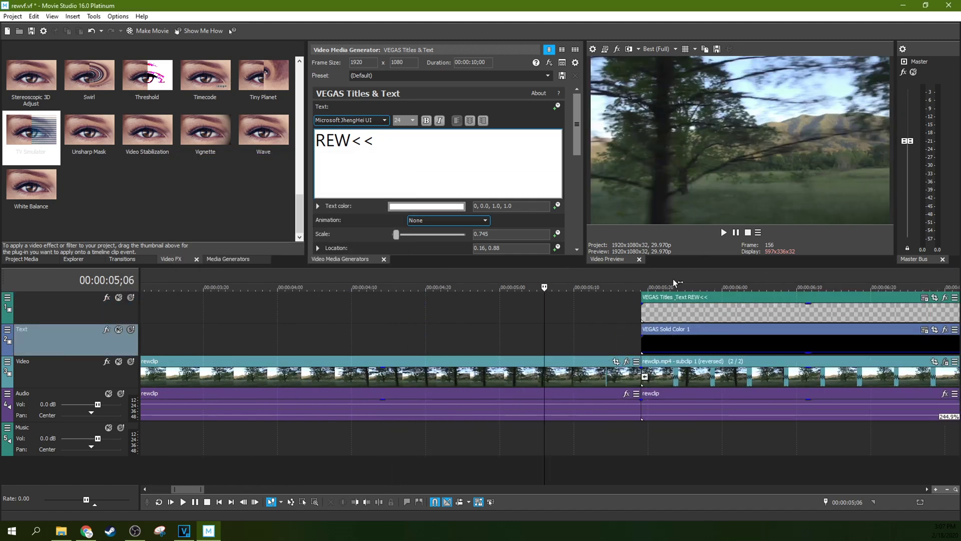
scroll(671, 282, down, 2)
drag(584, 279, 141, 279)
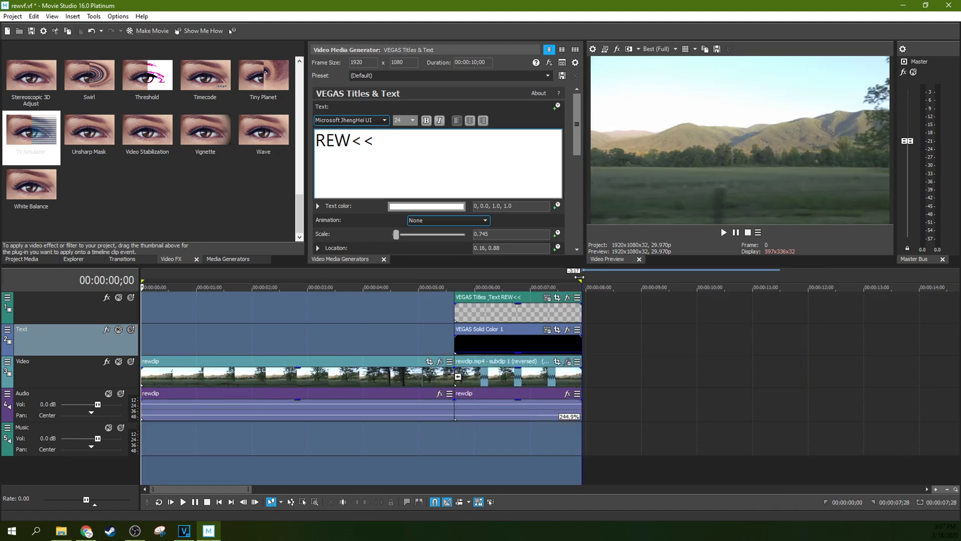
Selectively prerender the selection with the Internet HD 1080p 29.97 fps template.
right_click(402, 281)
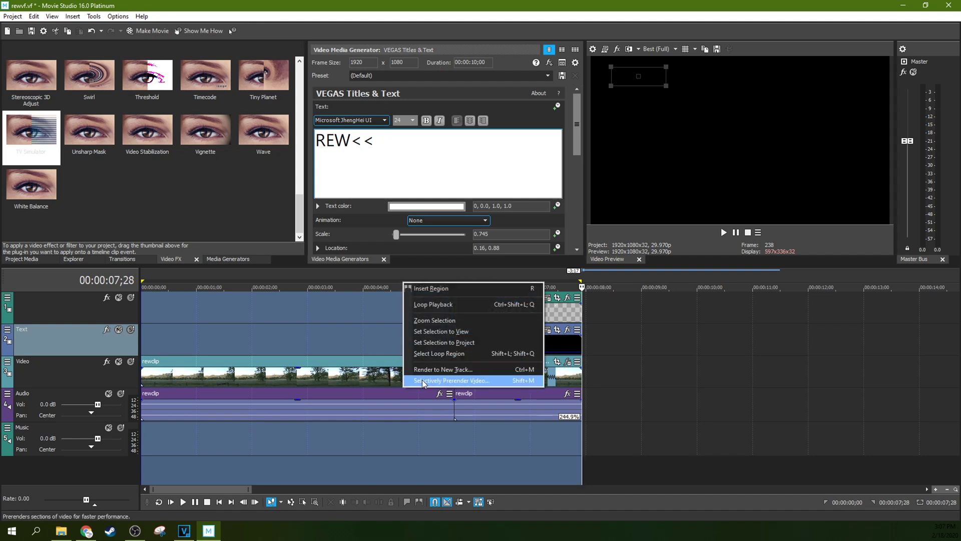
click(440, 281)
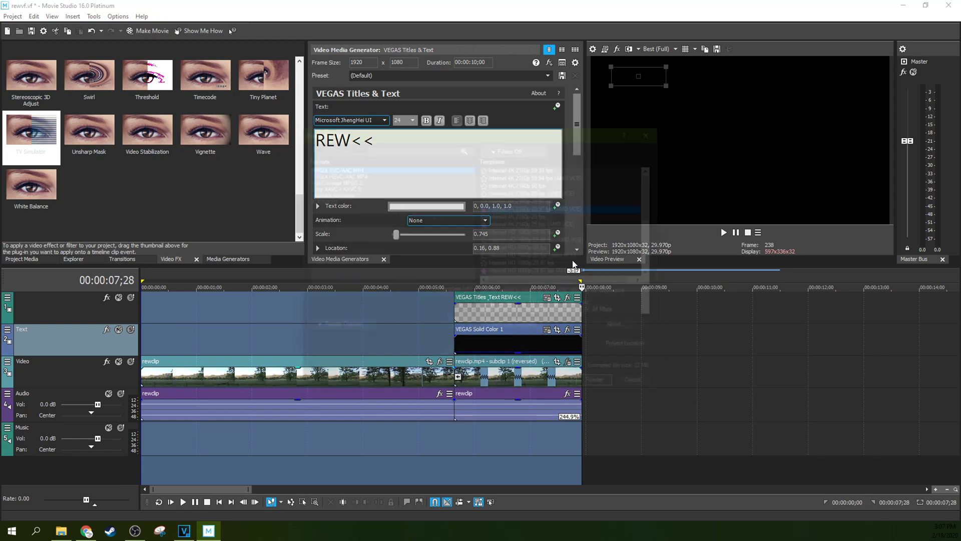
click(514, 271)
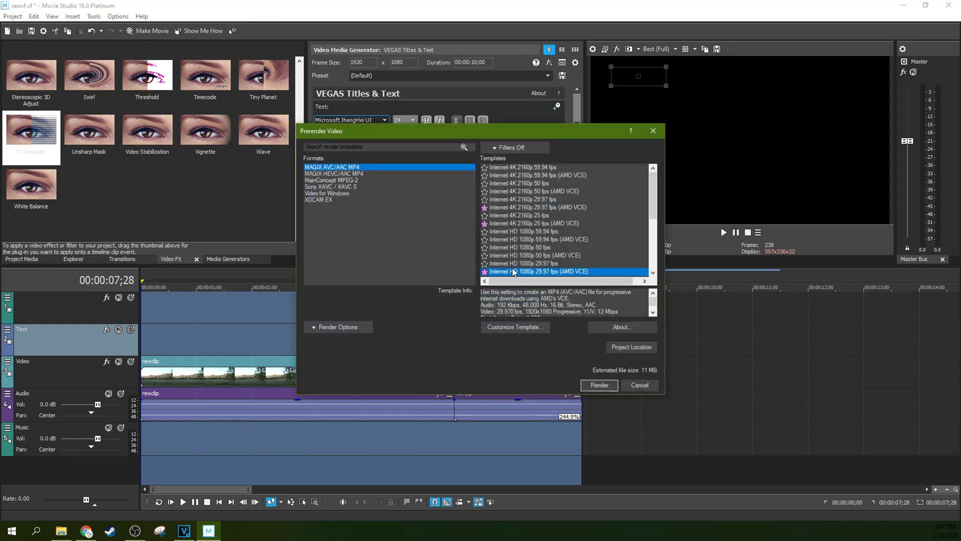
click(599, 385)
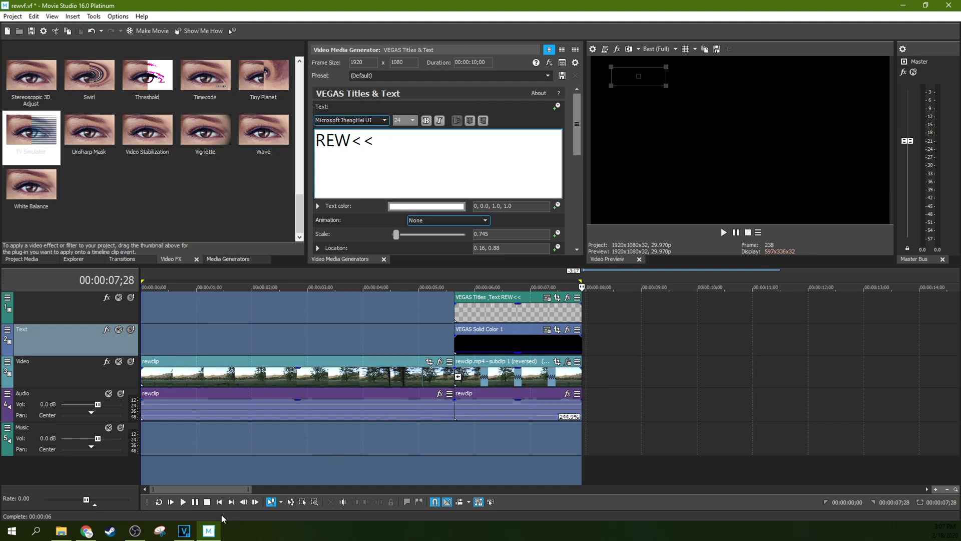
click(183, 502)
click(735, 233)
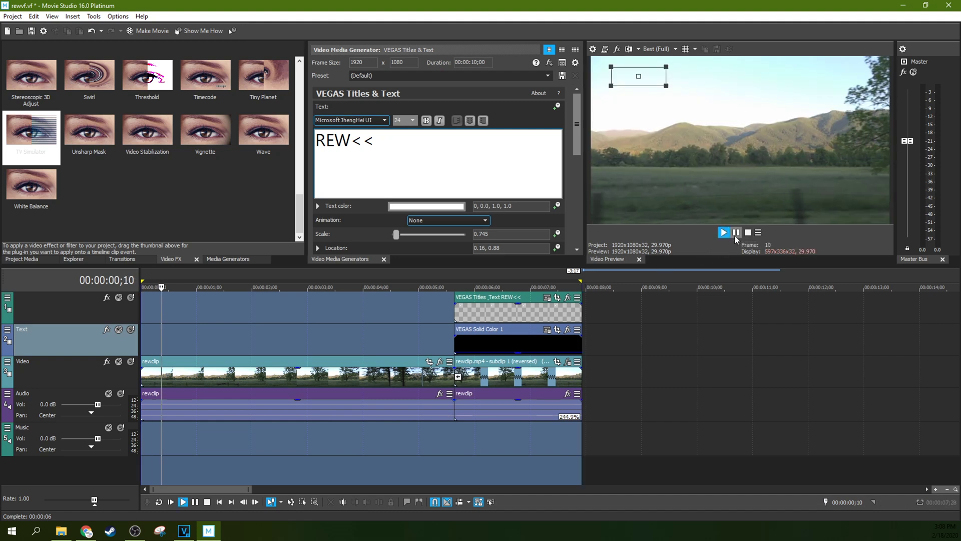
click(734, 235)
click(365, 331)
scroll(364, 332, down, 3)
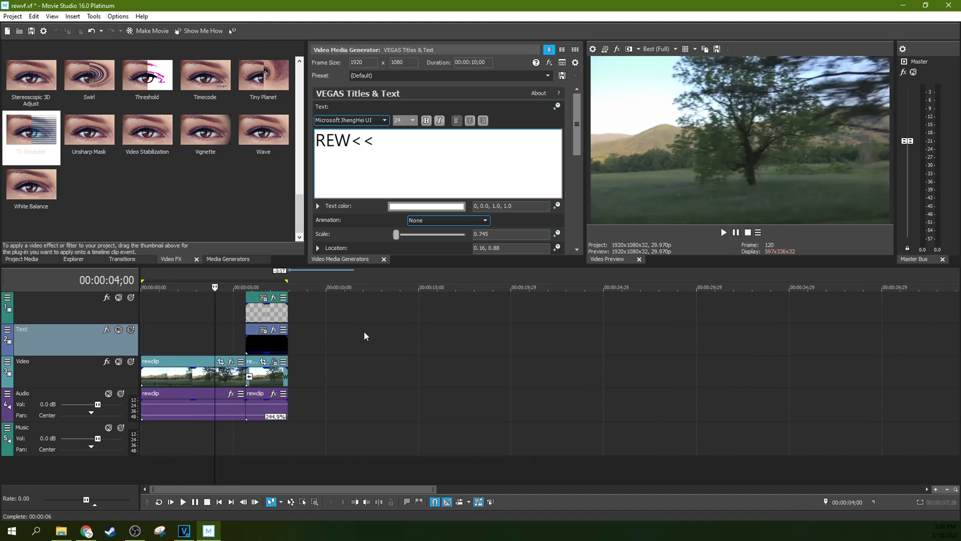
click(227, 344)
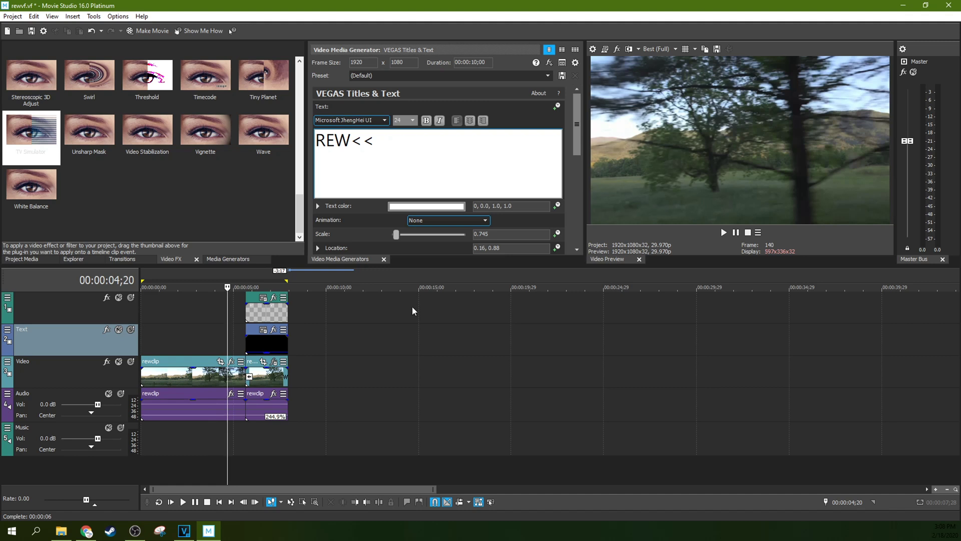